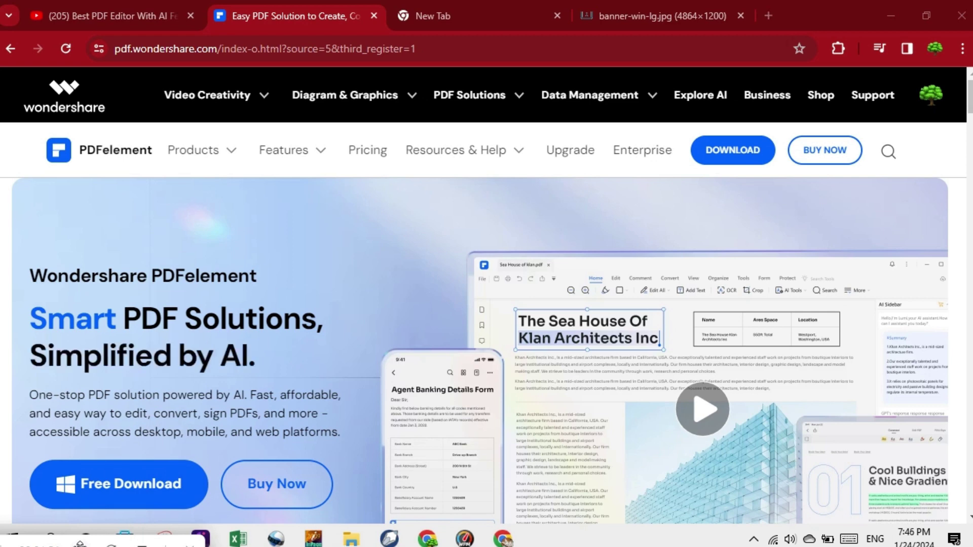
Download the free Windows version of PDFelement and run pdfelement-pro_setup_full5239 from the Downloads folder
click(132, 485)
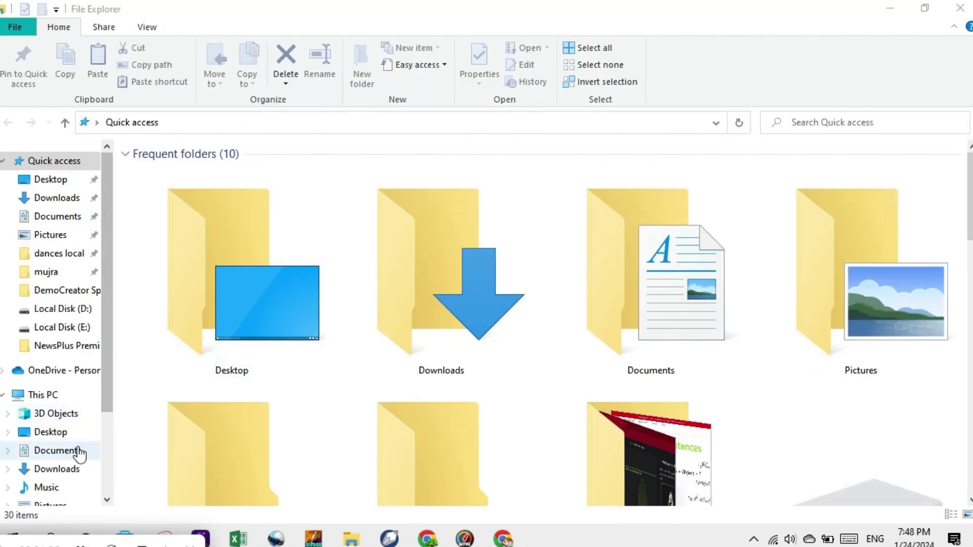
click(62, 469)
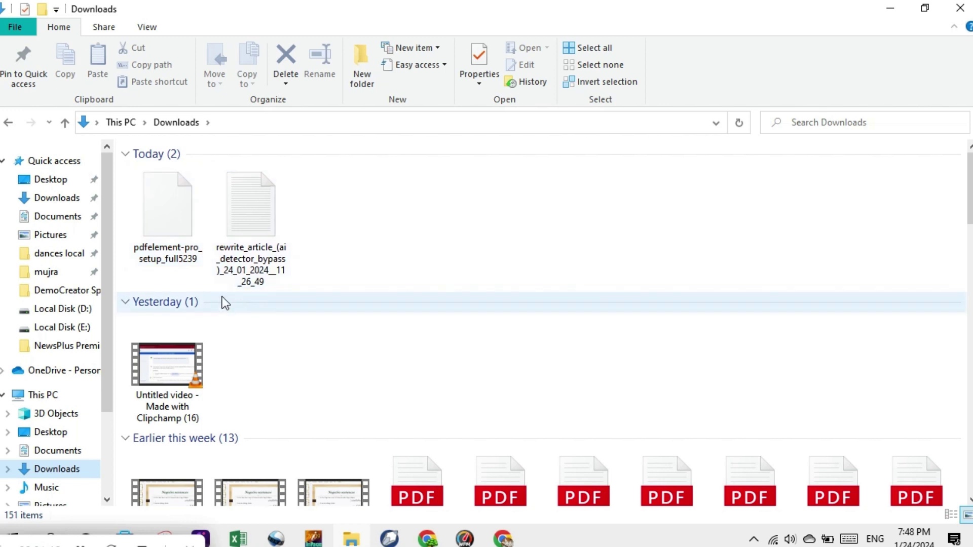
double_click(166, 230)
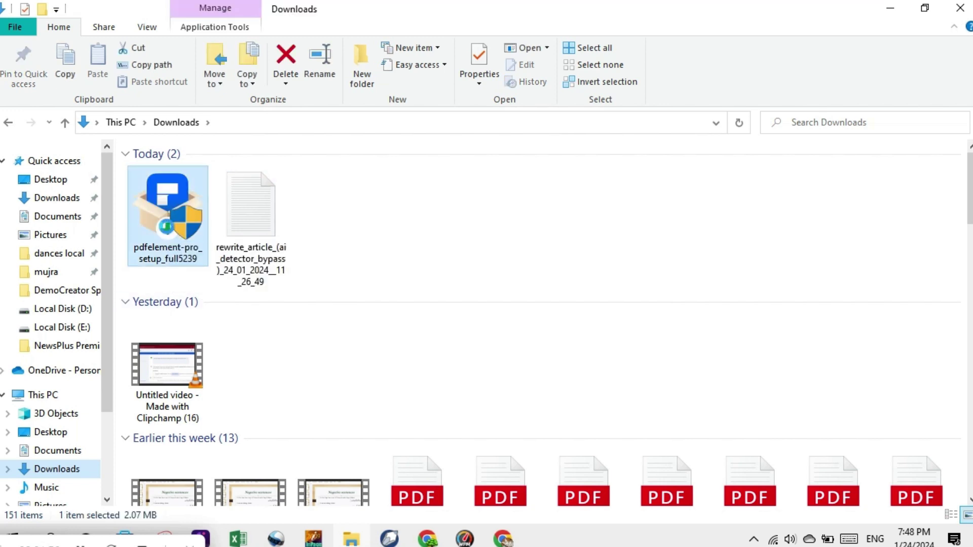
right_click(168, 228)
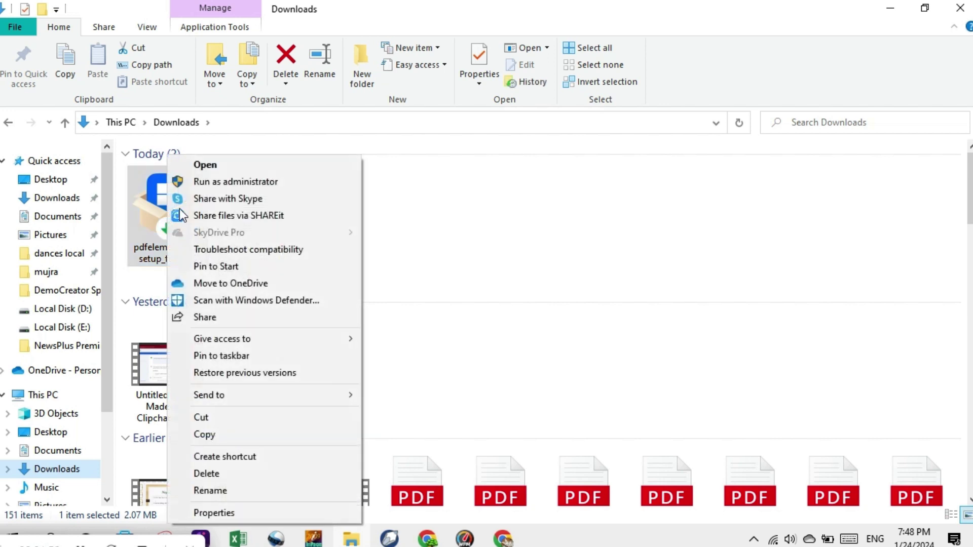
click(205, 166)
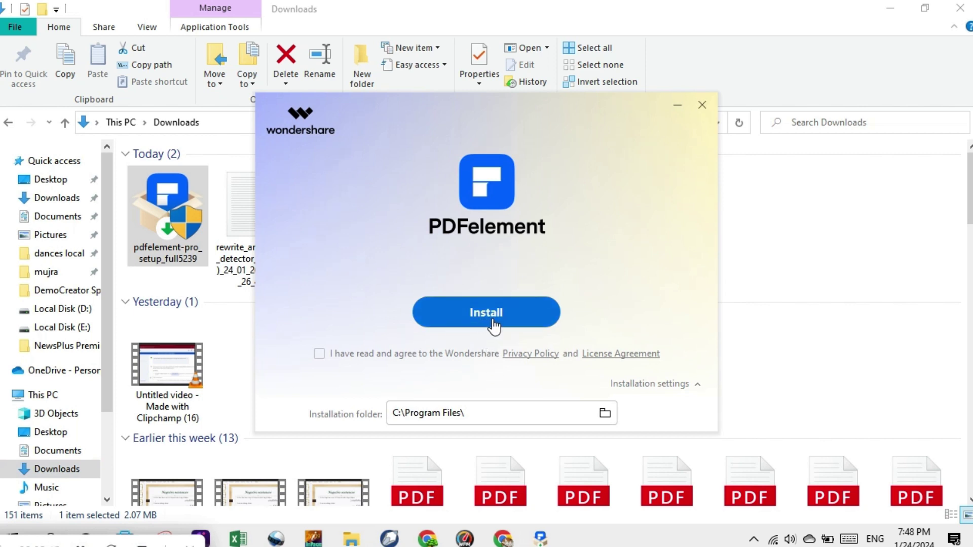
Change the installation folder for PDFelement to the root of Local Disk (D:)
click(485, 324)
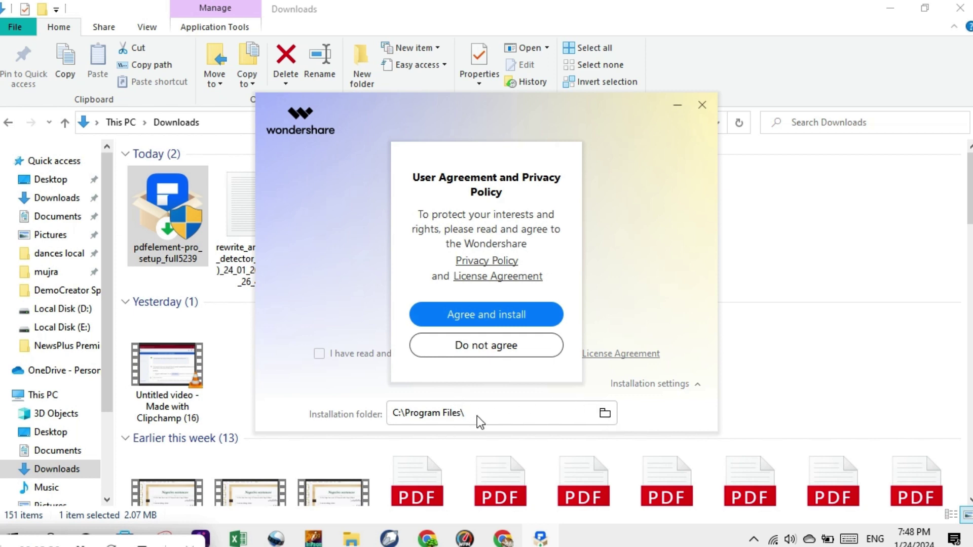
click(492, 348)
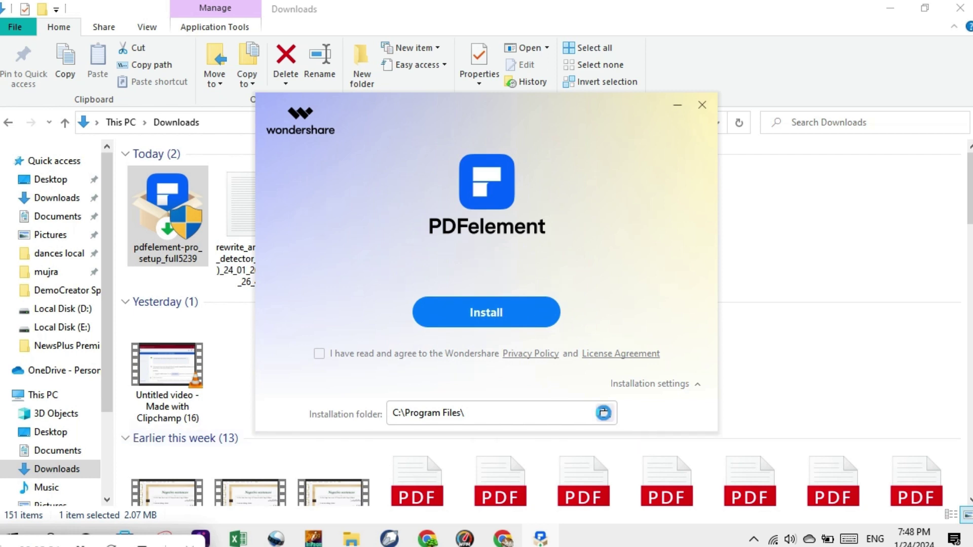
click(604, 413)
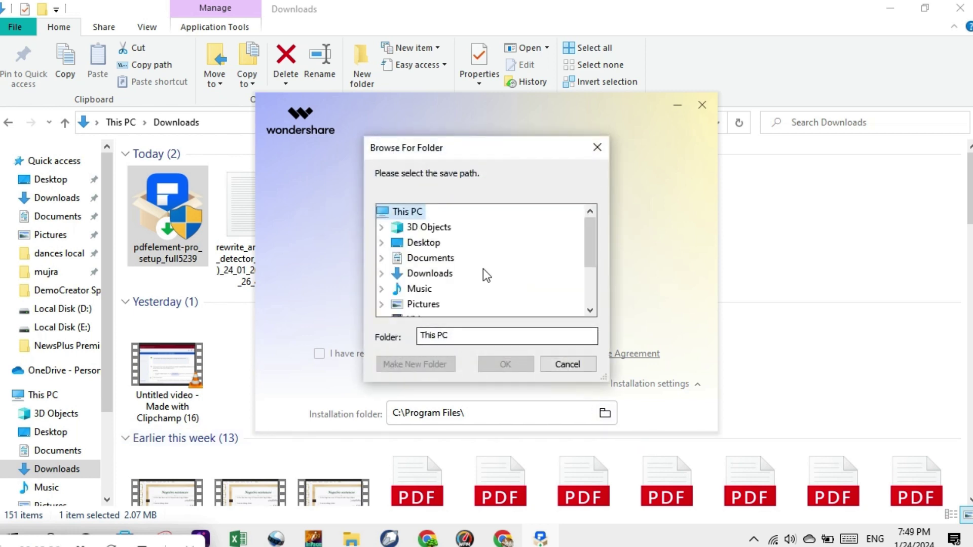
click(590, 311)
click(590, 311)
click(590, 310)
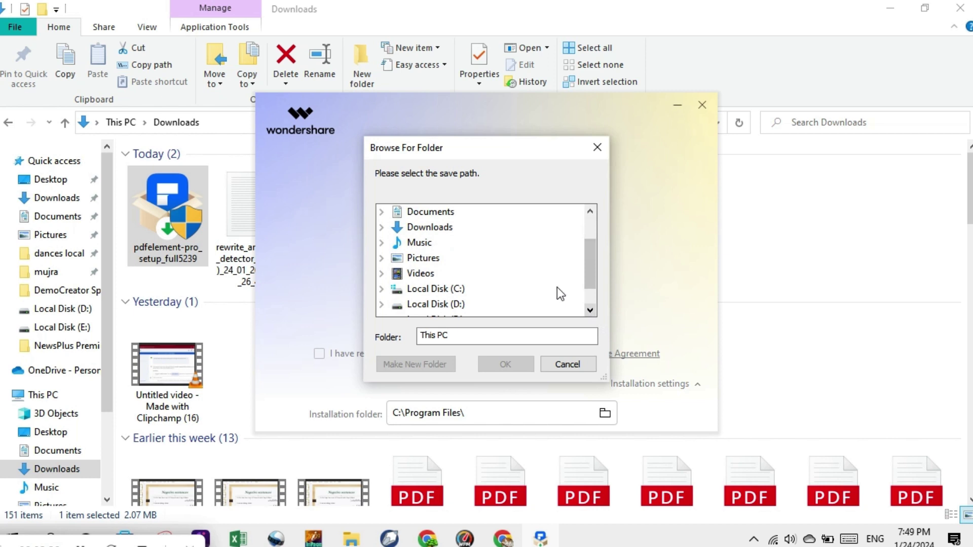
double_click(448, 305)
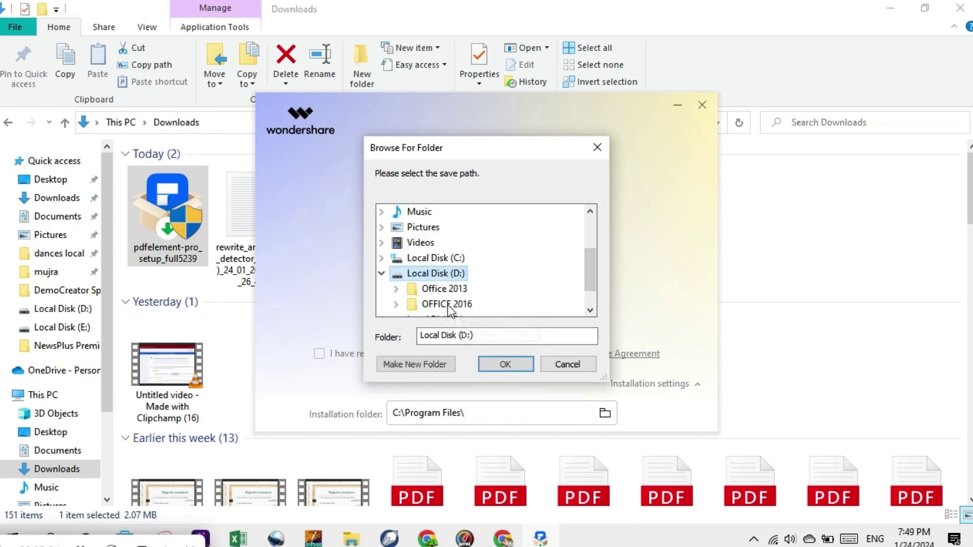
click(503, 366)
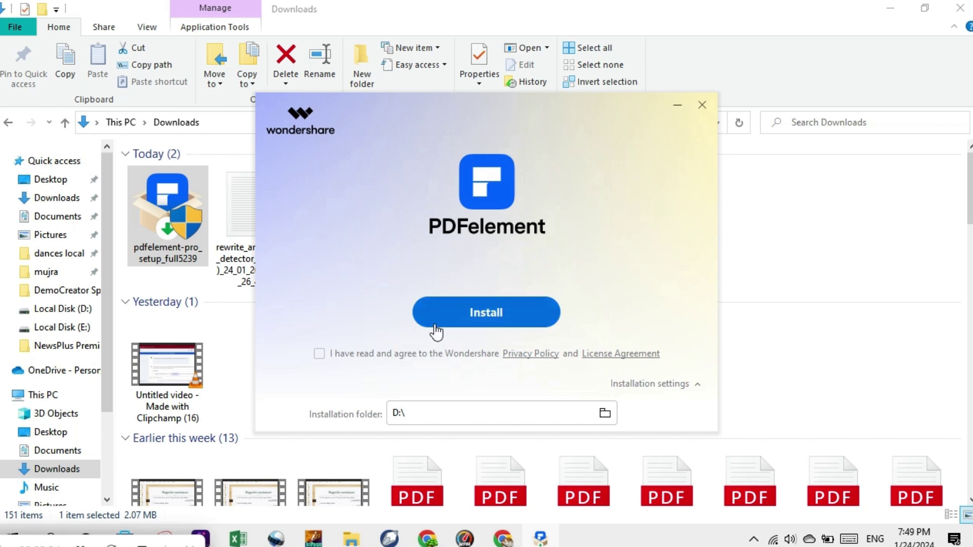
Accept the Wondershare Privacy Policy and License Agreement, install PDFelement and launch it
click(320, 353)
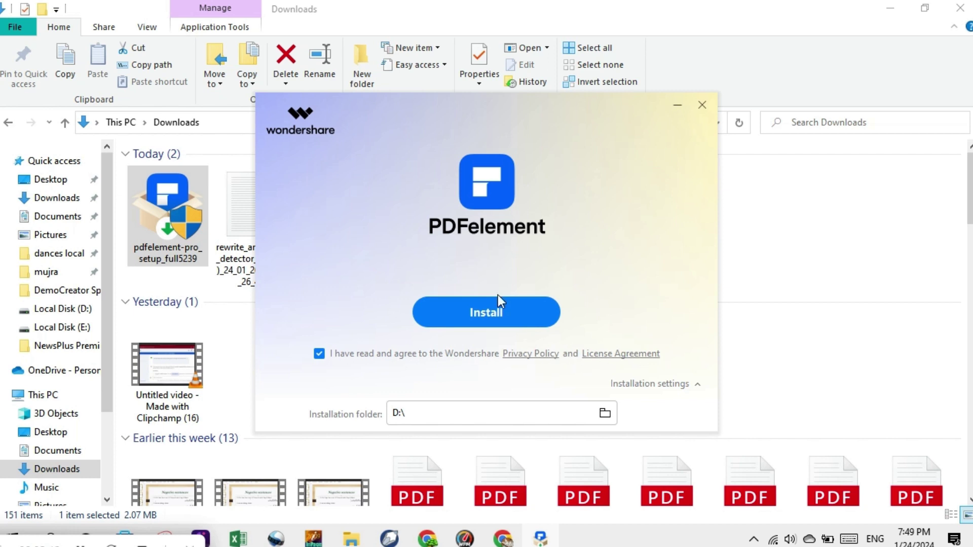
click(480, 311)
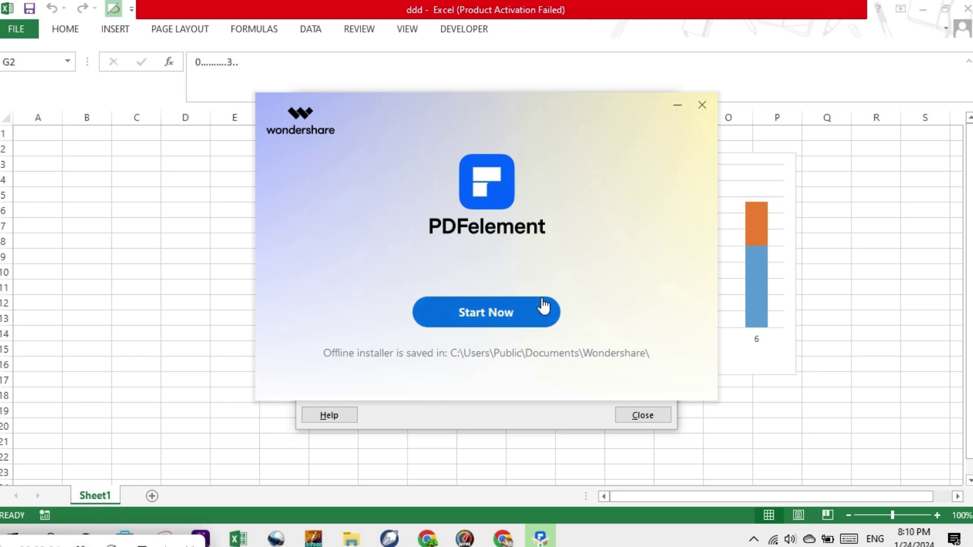
click(523, 314)
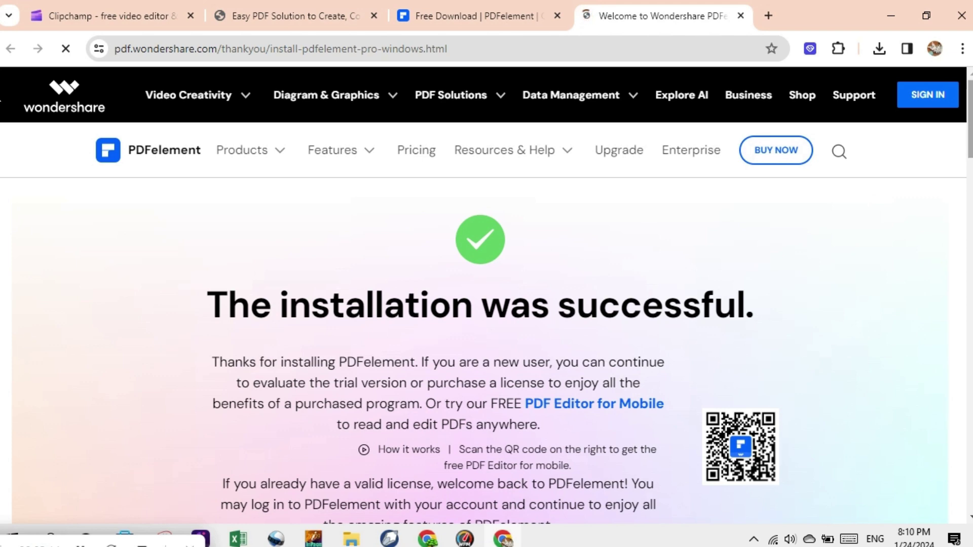
scroll(486, 304, down, 7)
scroll(487, 304, up, 5)
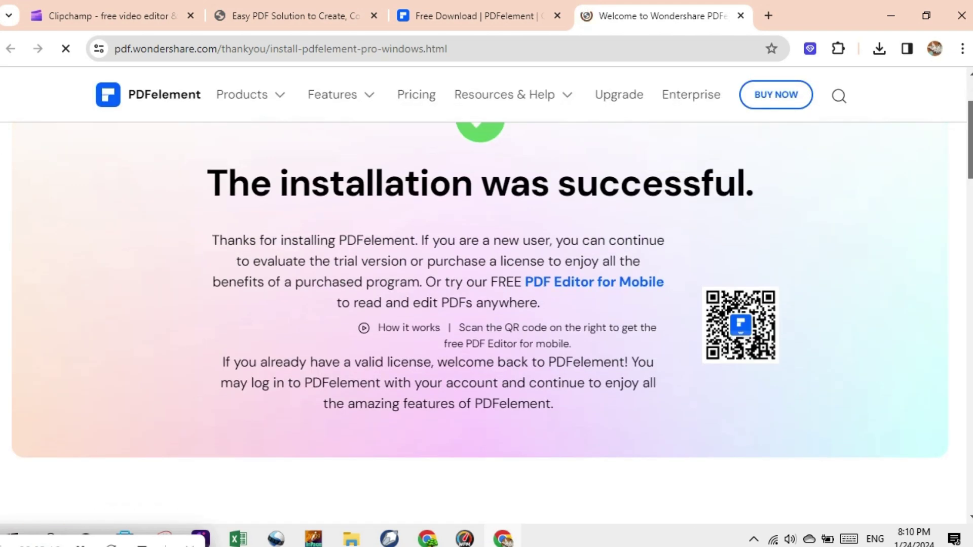
scroll(968, 94, up, 3)
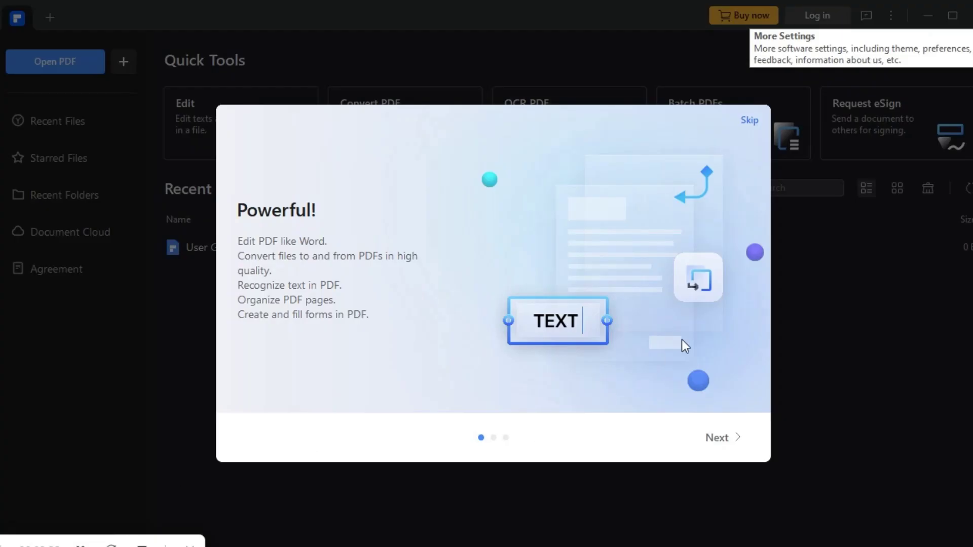
Go through the welcome slides and dismiss the occupation survey and the Wondershare ID login without filling them in
click(717, 442)
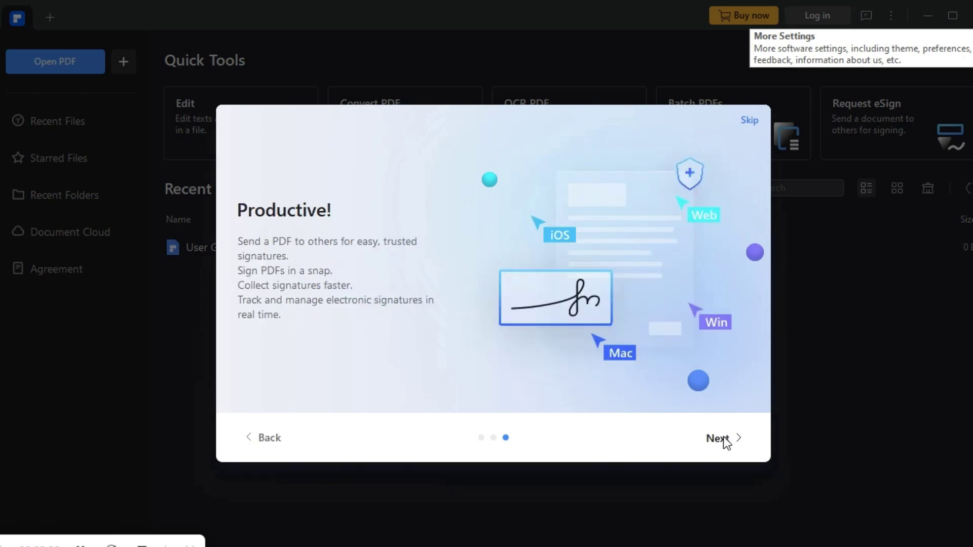
click(721, 439)
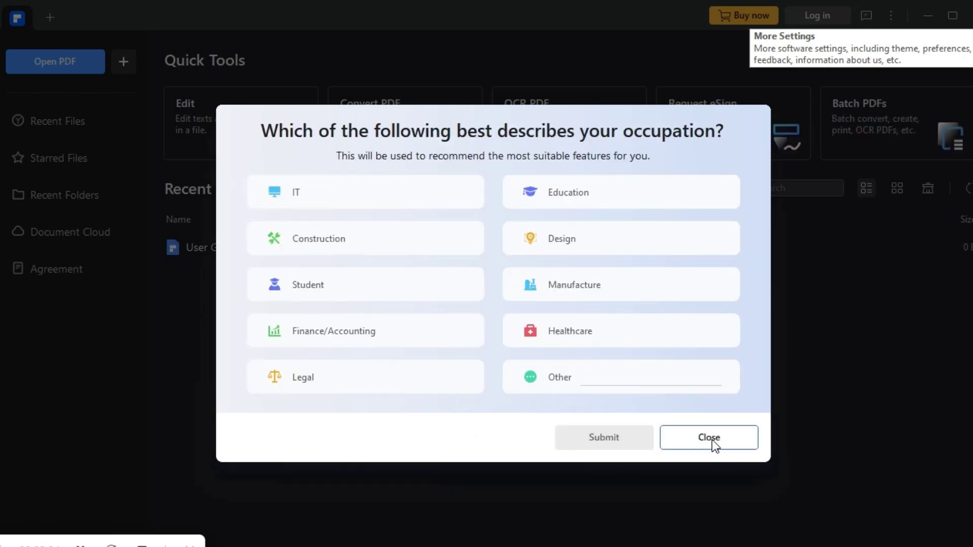
click(712, 439)
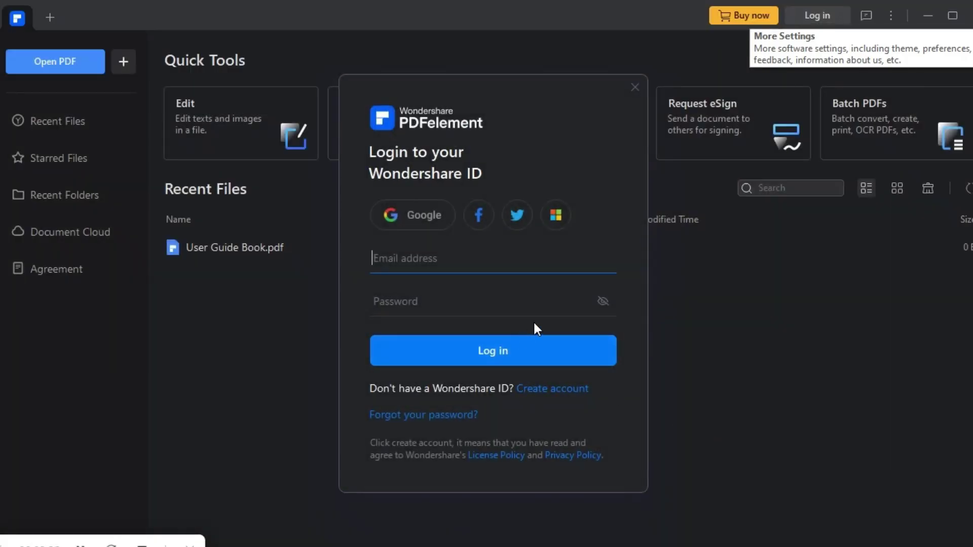
click(634, 87)
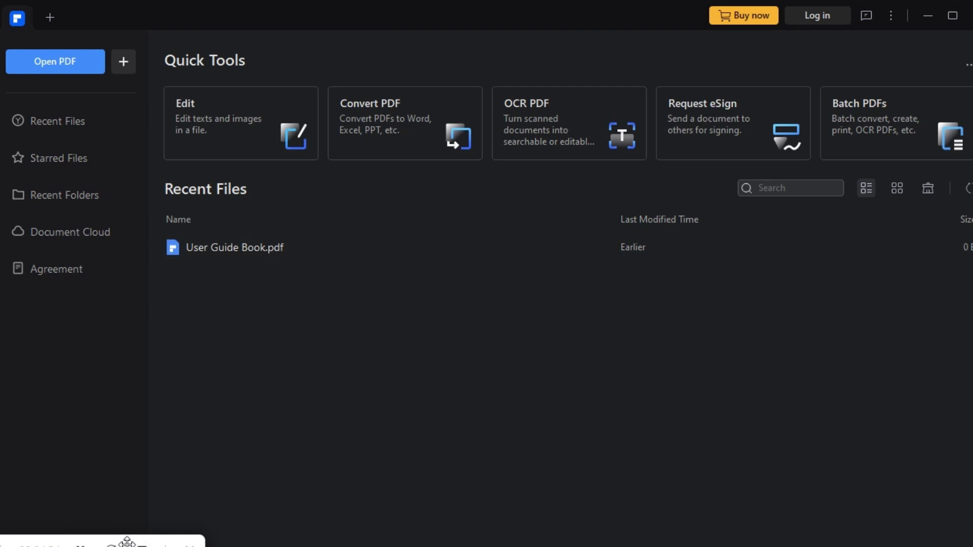
Open the PDF file expand from the Documents folder
click(62, 62)
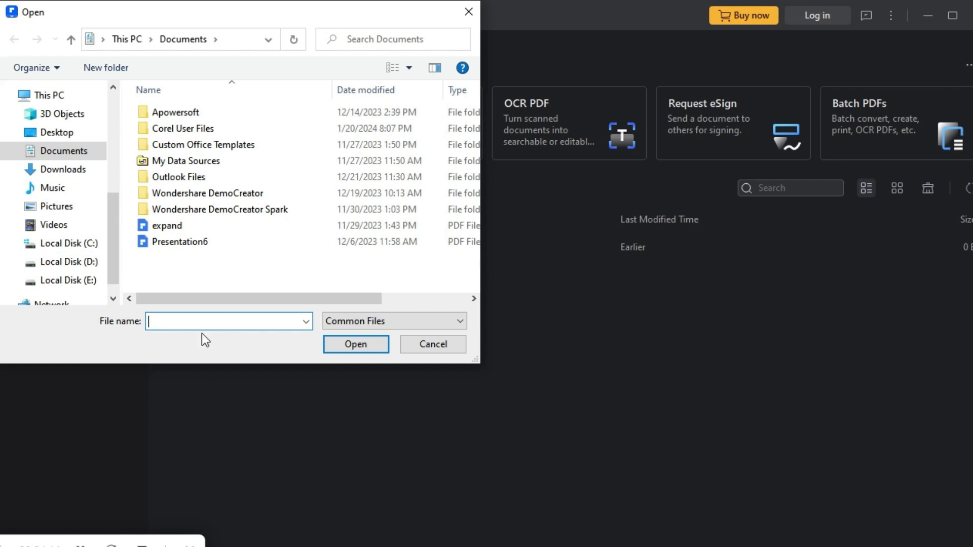
click(59, 208)
click(113, 298)
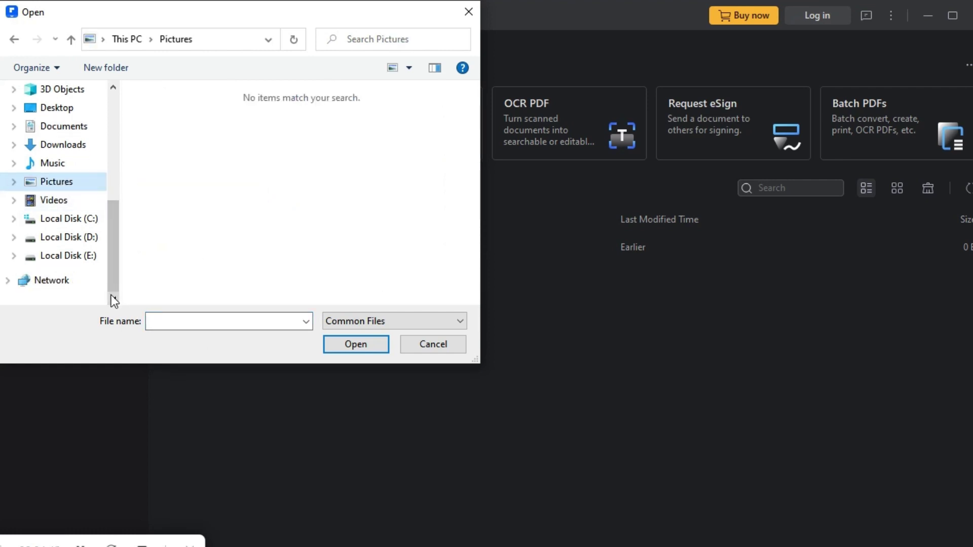
click(62, 127)
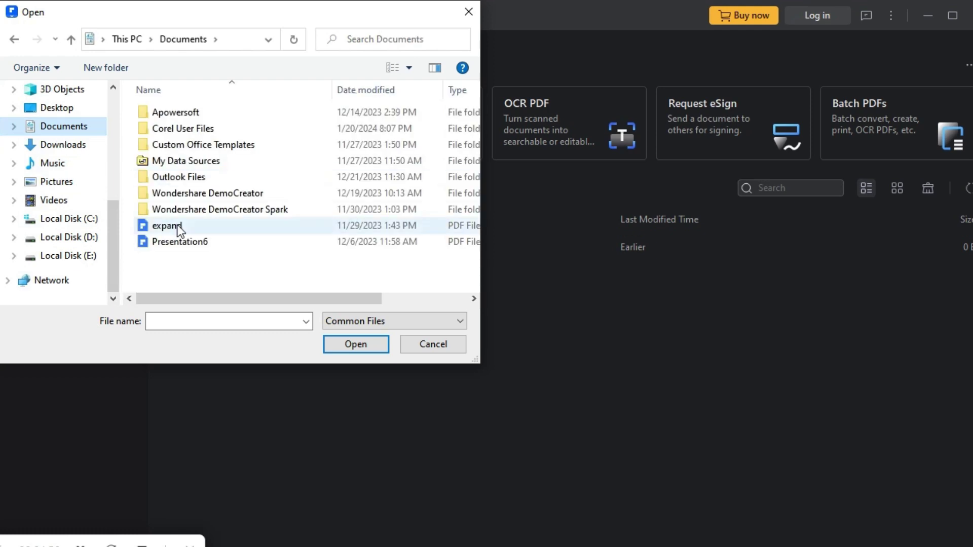
drag(115, 234, 111, 180)
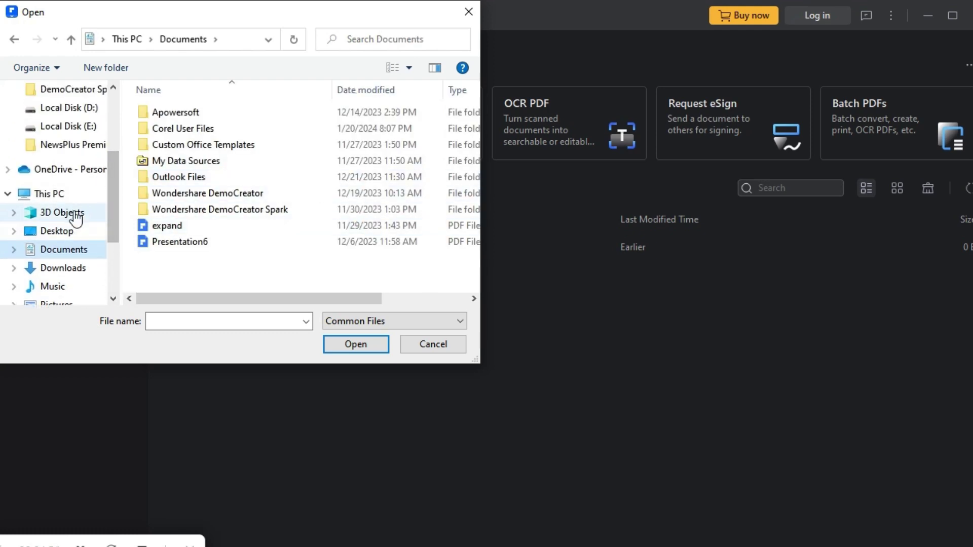
click(81, 546)
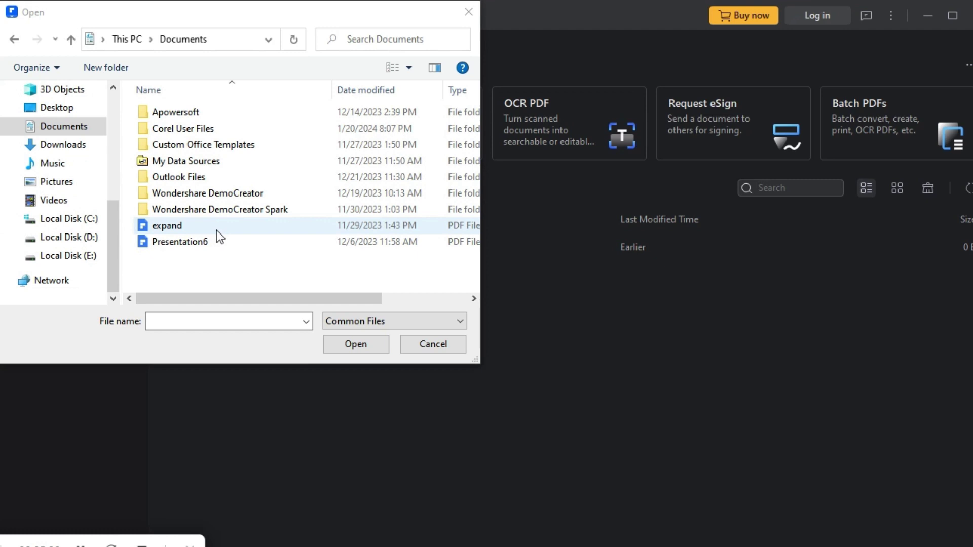
click(193, 226)
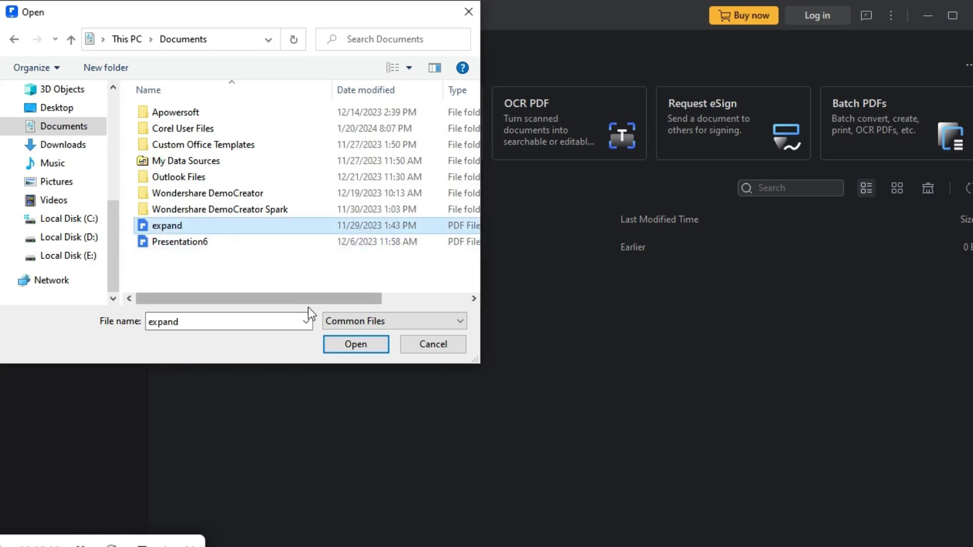
click(354, 349)
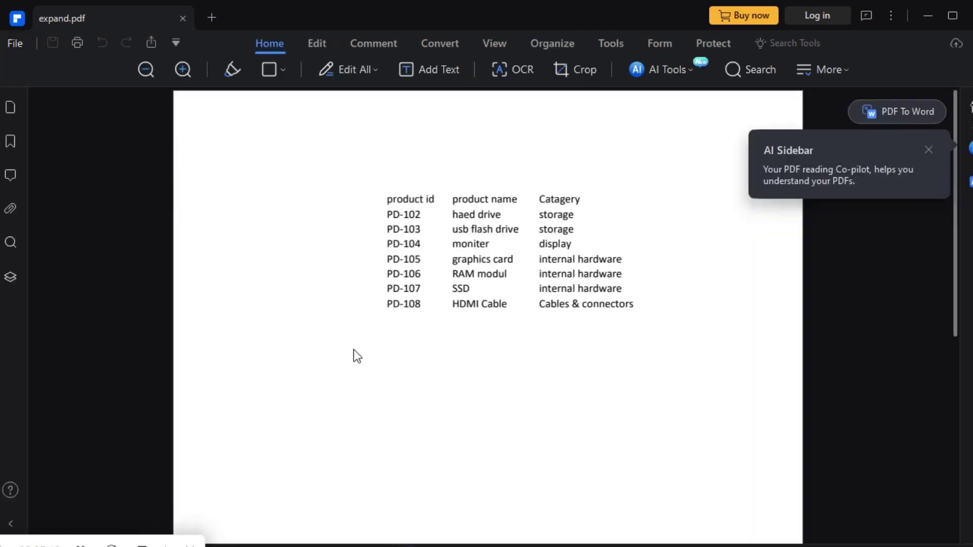
Search the document for the whole word "SSD" and close the search
drag(955, 220, 966, 151)
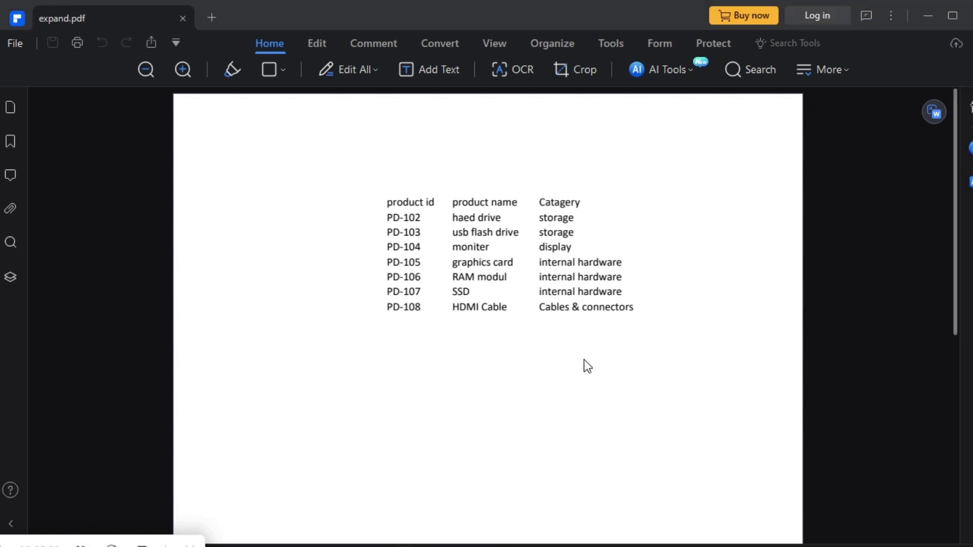
click(750, 66)
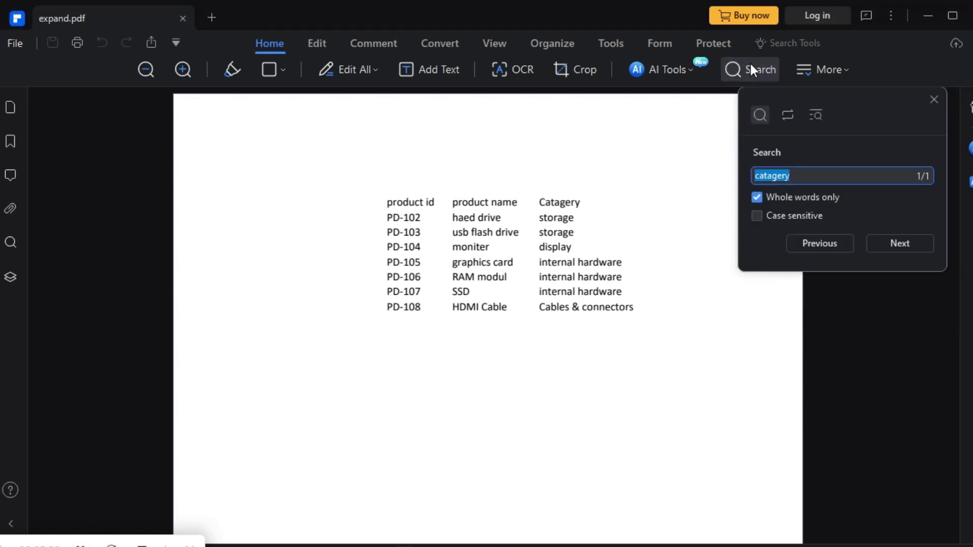
click(825, 176)
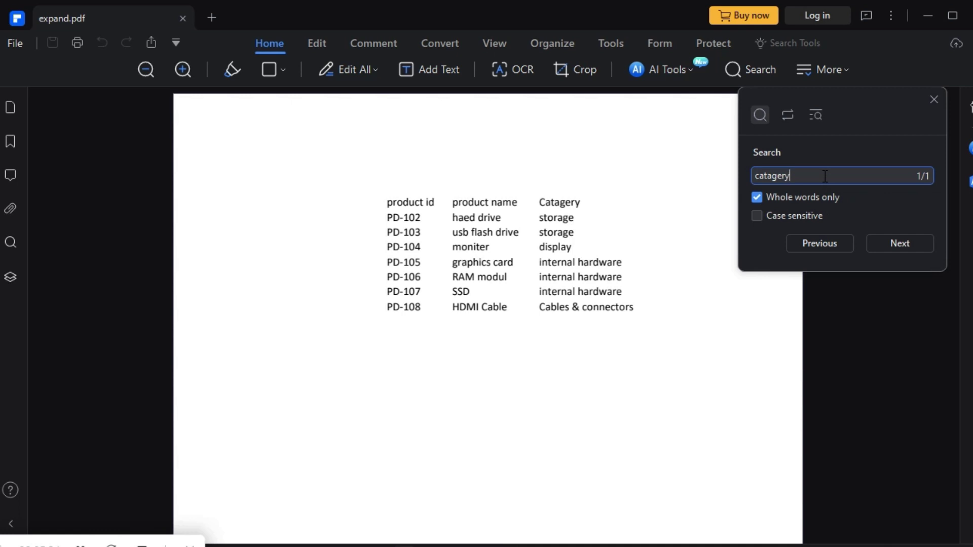
key(BackSpace)
key(BackSpace)
key(BackSpace)
key(BackSpace)
key(BackSpace)
key(BackSpace)
key(BackSpace)
key(BackSpace)
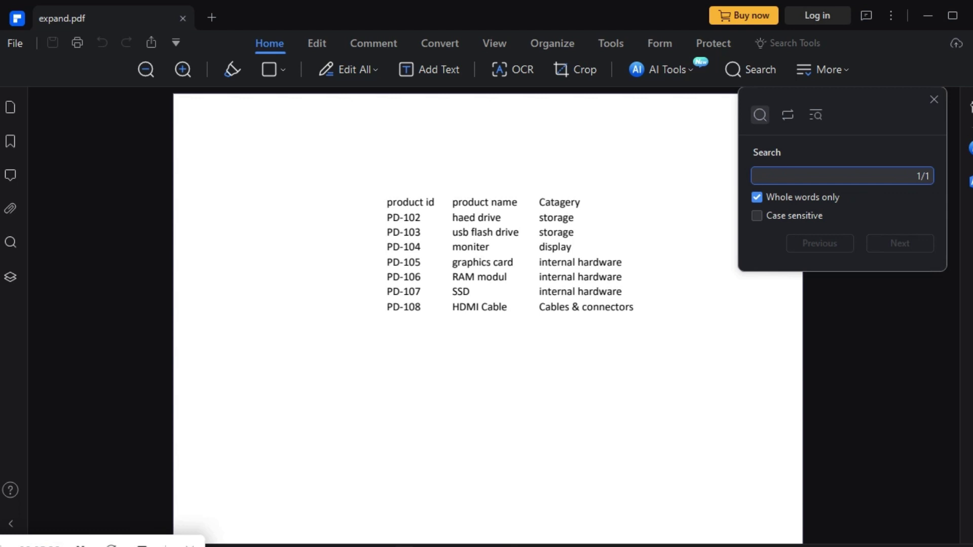
text(SSD)
click(906, 241)
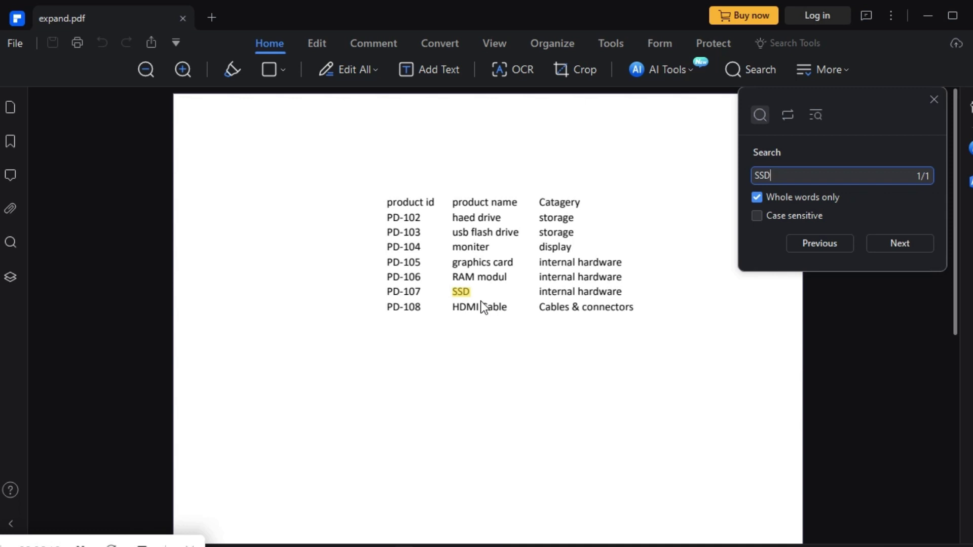
key(Escape)
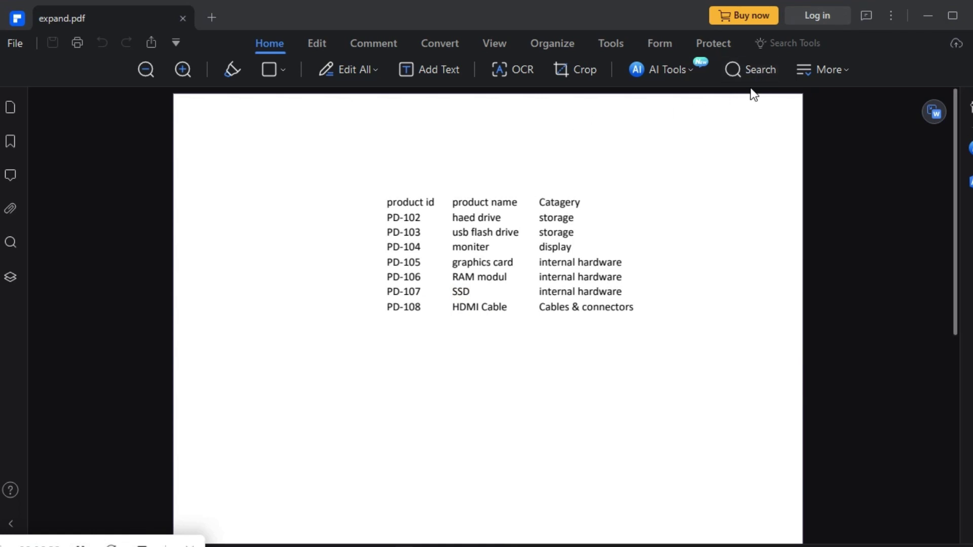
Try to run AI-written content detection on the PDF and dismiss the login, pricing and premium offer dialogs
click(689, 69)
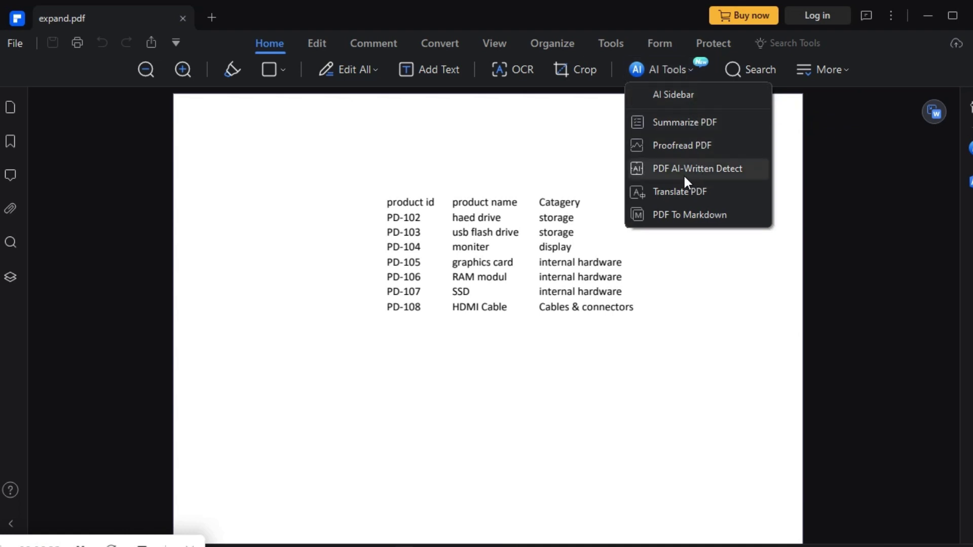
click(712, 172)
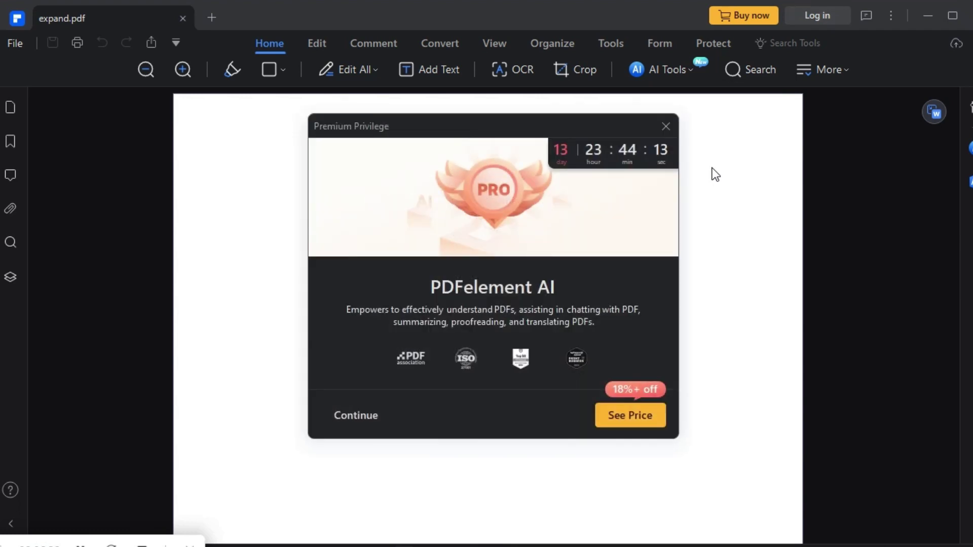
click(372, 427)
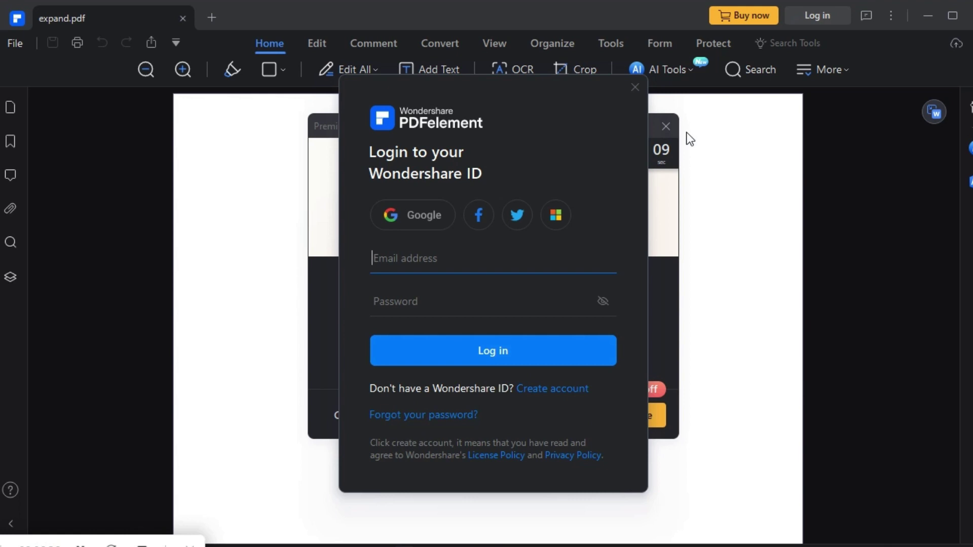
click(635, 88)
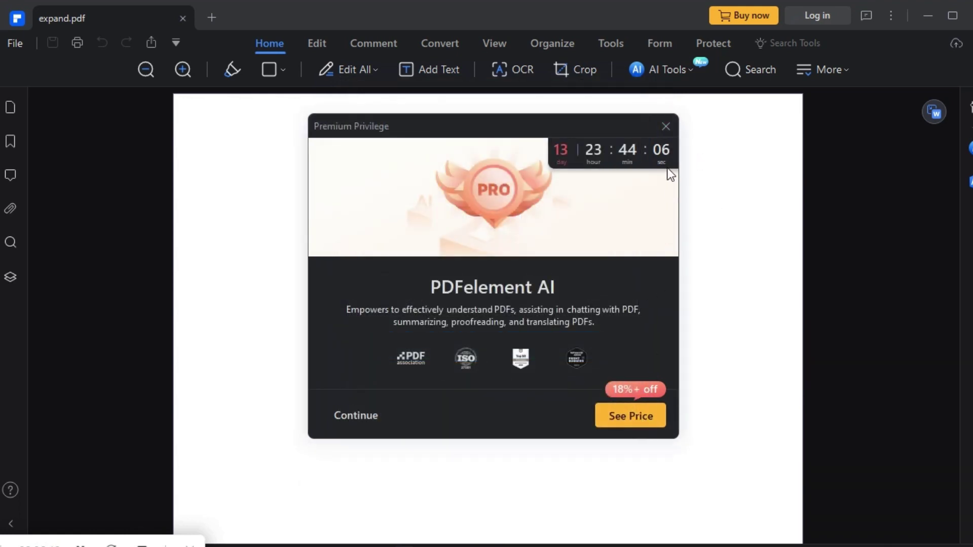
click(665, 127)
click(787, 67)
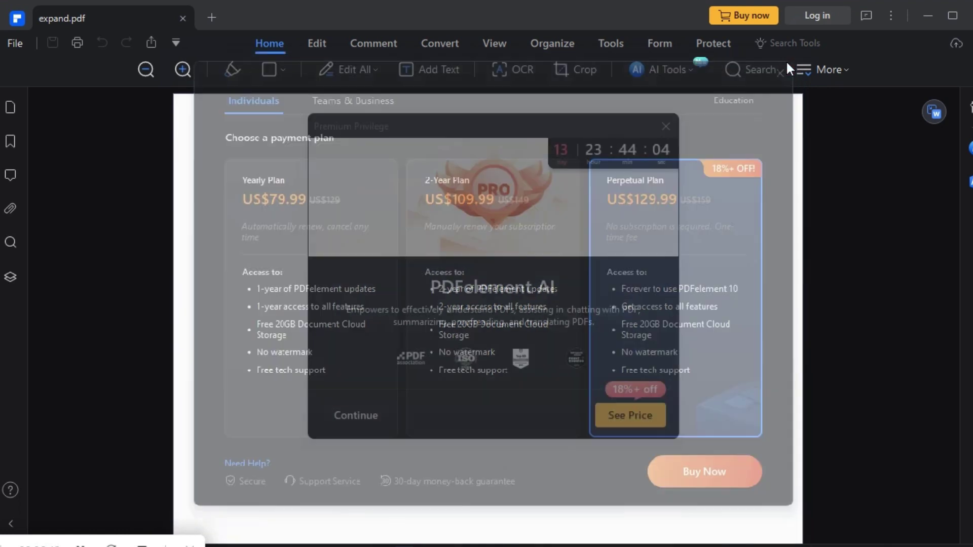
click(666, 126)
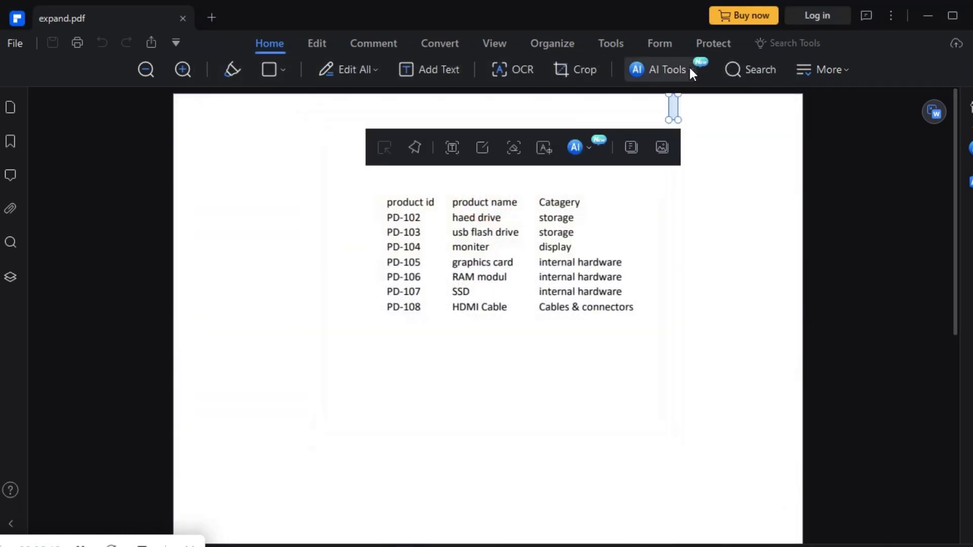
Try to summarize the PDF with the AI tools and dismiss the premium offer
click(690, 69)
click(719, 256)
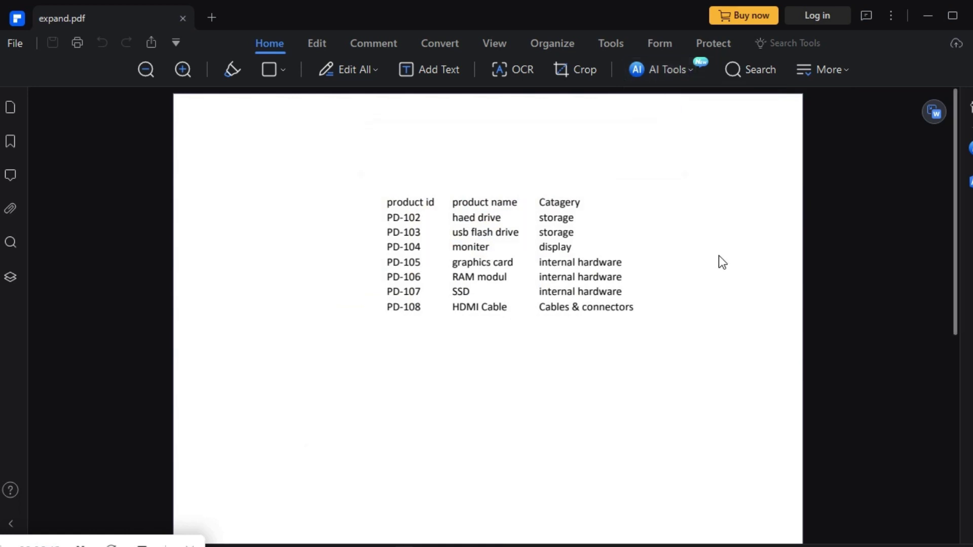
click(691, 69)
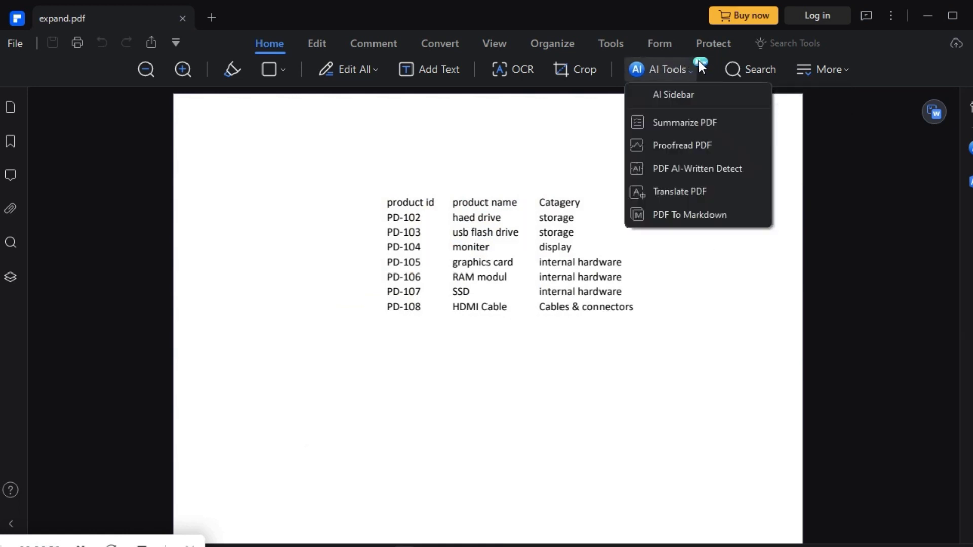
click(698, 62)
click(698, 62)
click(692, 127)
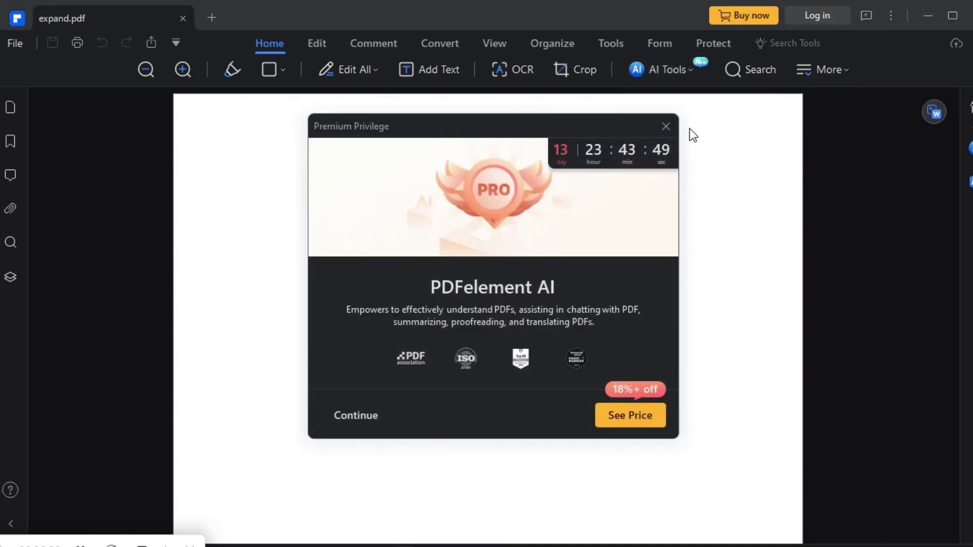
click(668, 125)
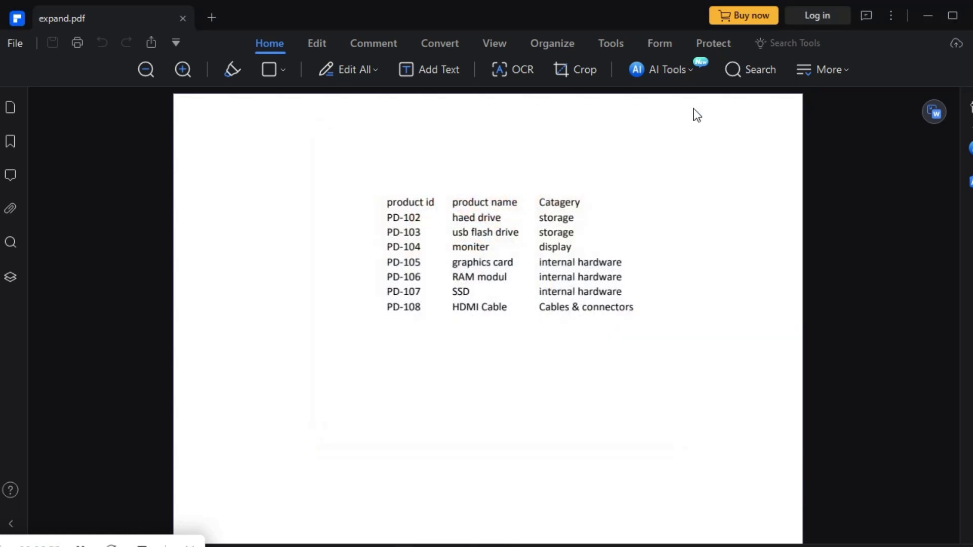
Try to translate the PDF with the AI tools and dismiss the premium offer
click(687, 62)
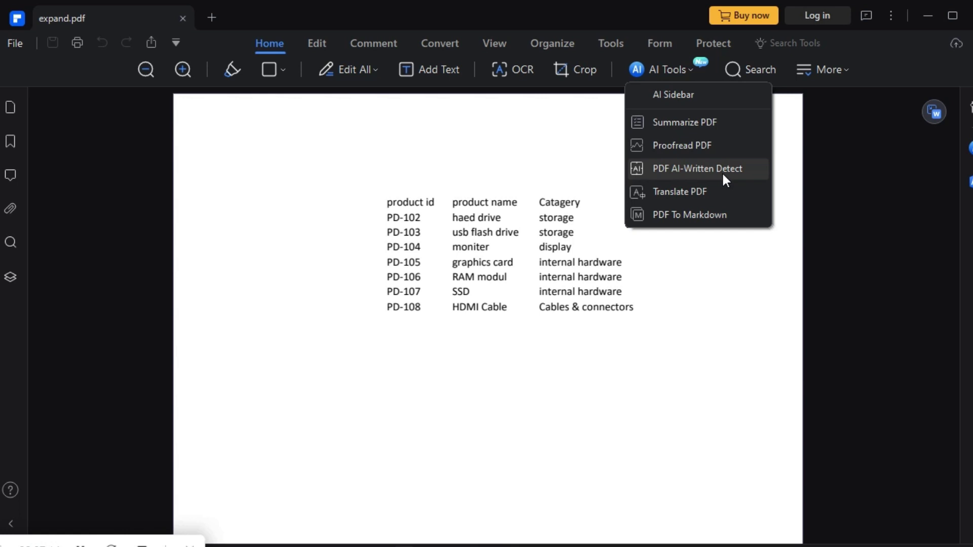
click(678, 191)
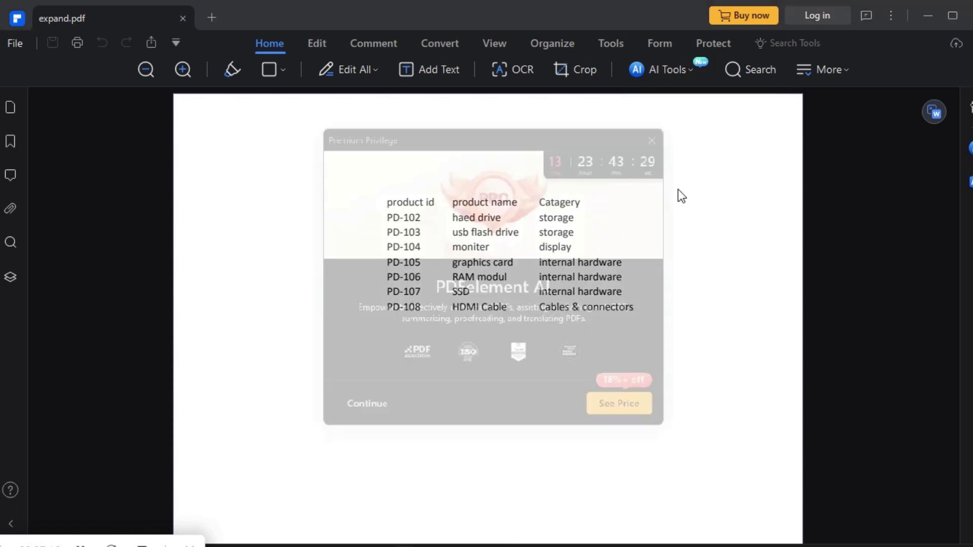
click(665, 126)
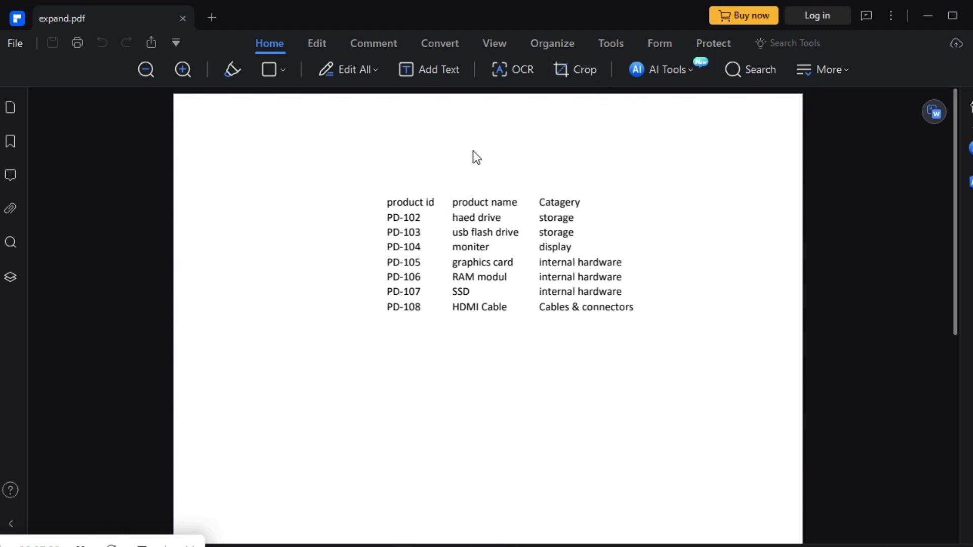
Try to convert the PDF to Markdown with the AI tools and dismiss the premium offer
click(687, 63)
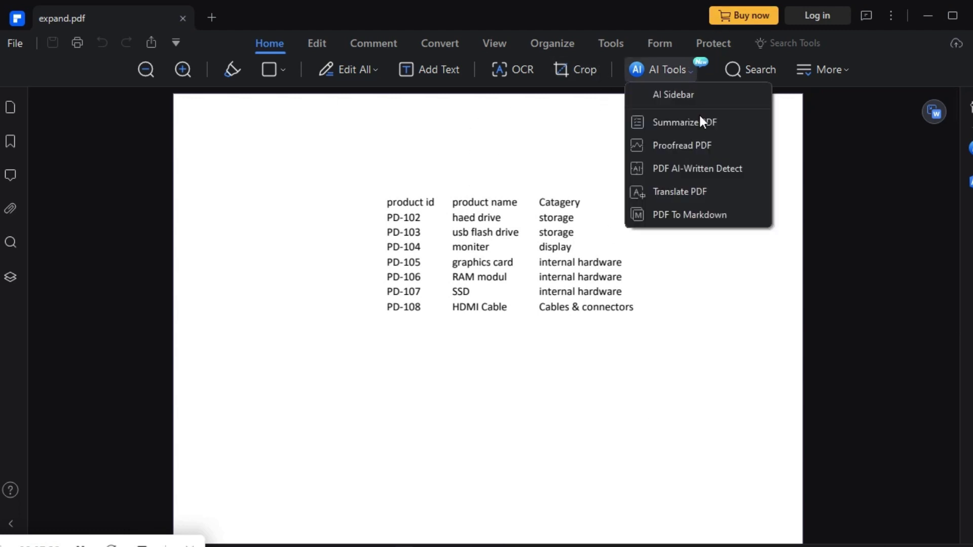
click(693, 213)
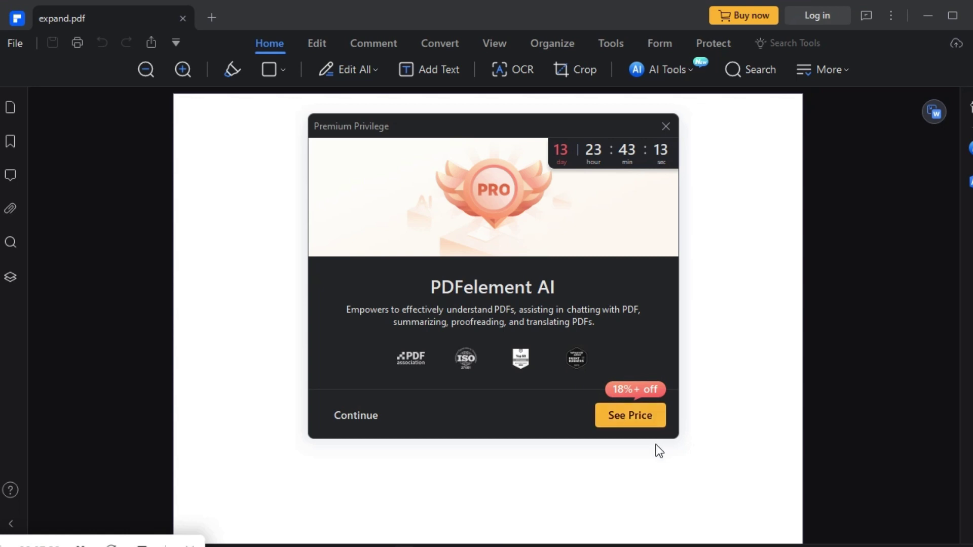
click(672, 125)
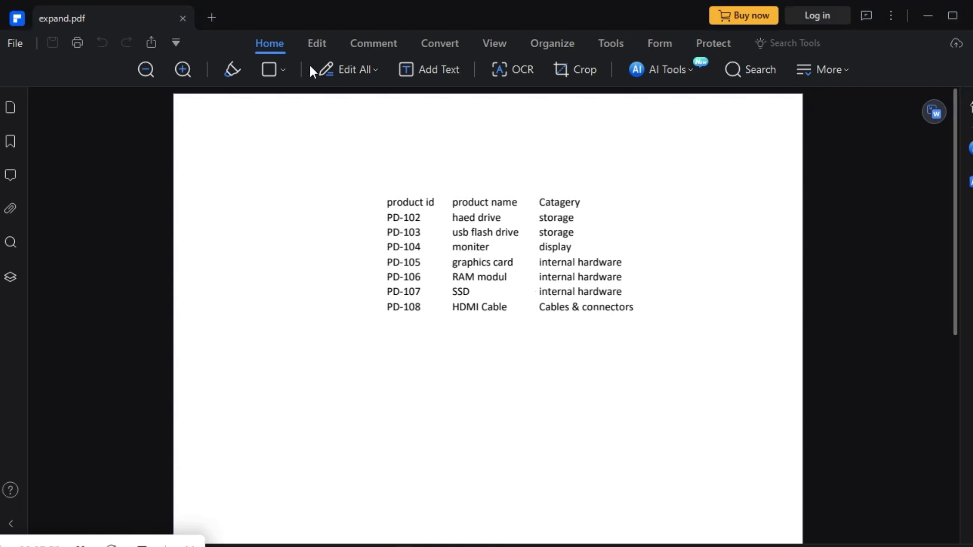
Switch the document to editing and view the fonts available for the word "moniter" without changing it
click(318, 43)
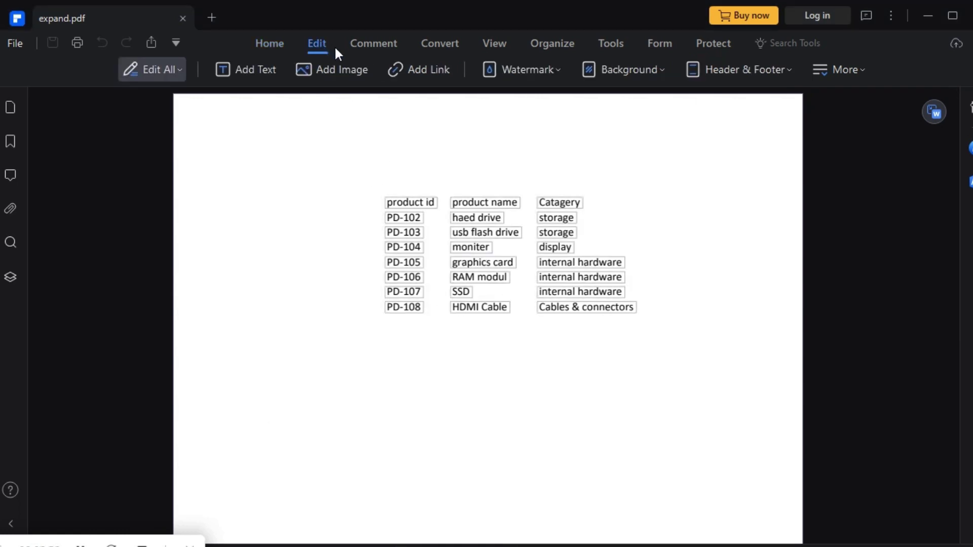
double_click(418, 213)
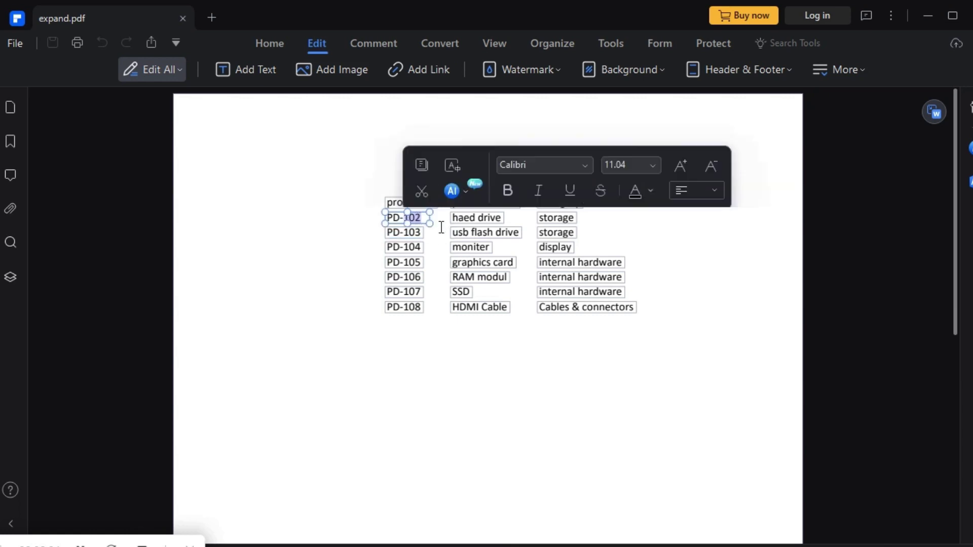
click(475, 246)
double_click(475, 247)
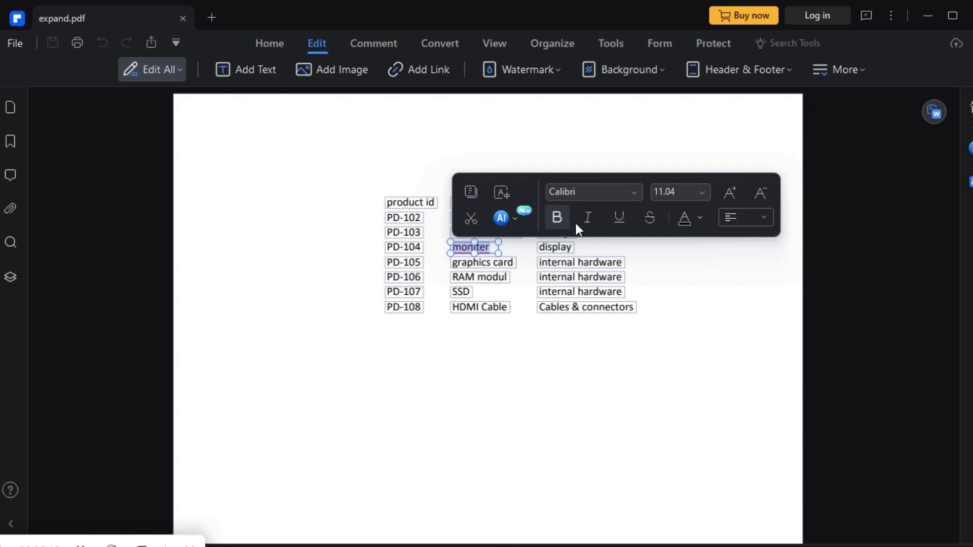
click(632, 192)
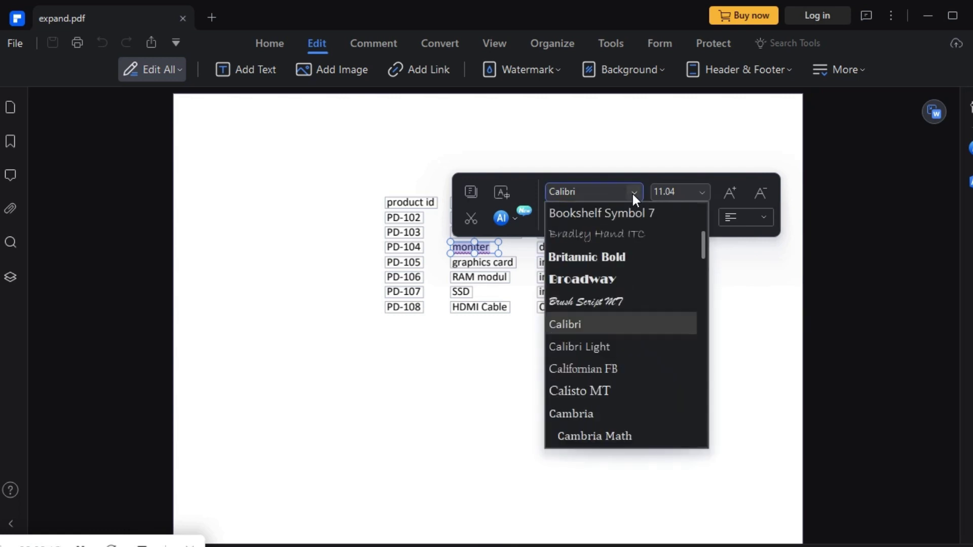
click(464, 447)
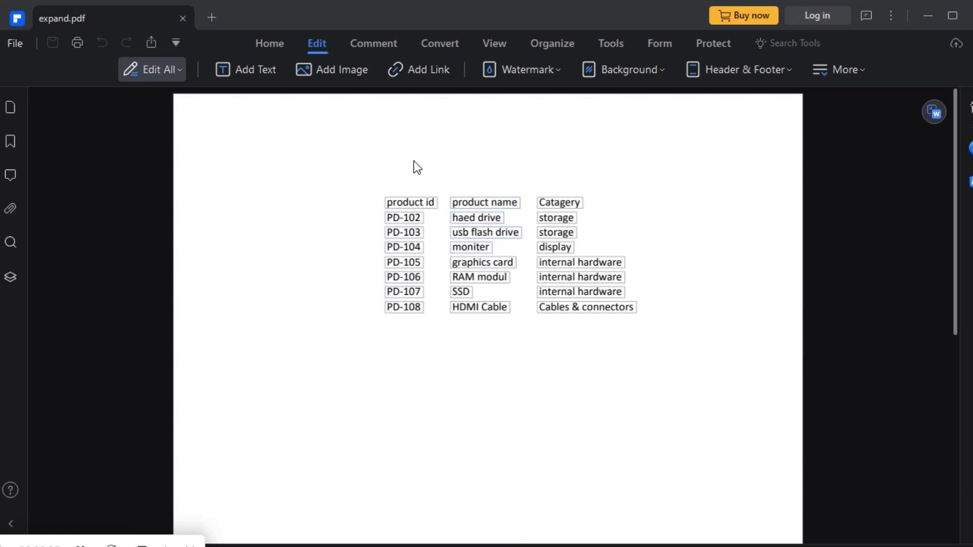
Add the text "Teach it4all PK" above the product table and widen its text box on both sides
click(235, 66)
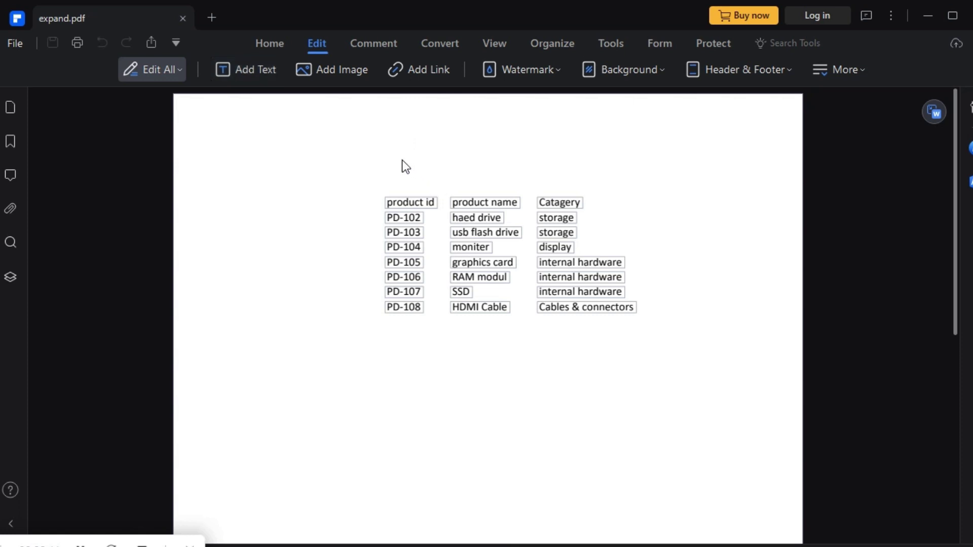
click(264, 72)
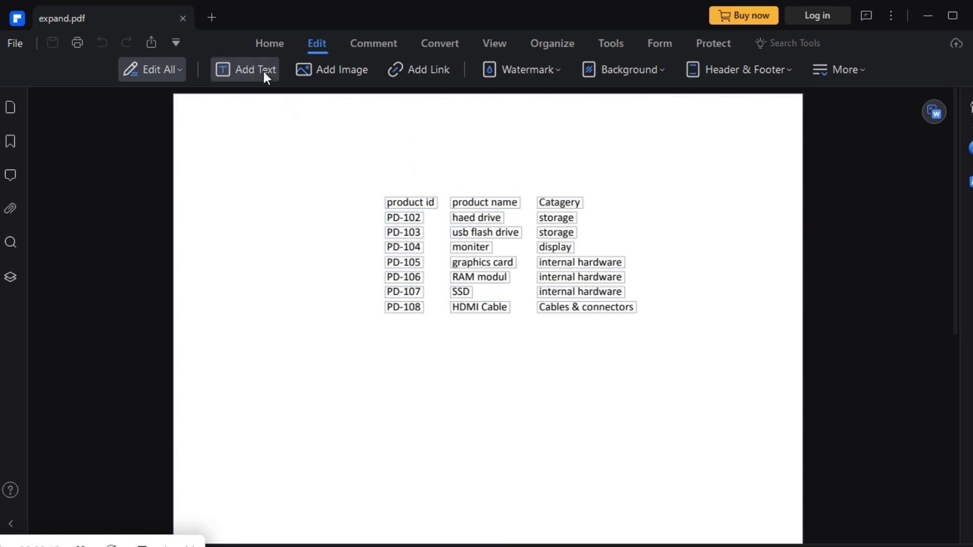
click(400, 168)
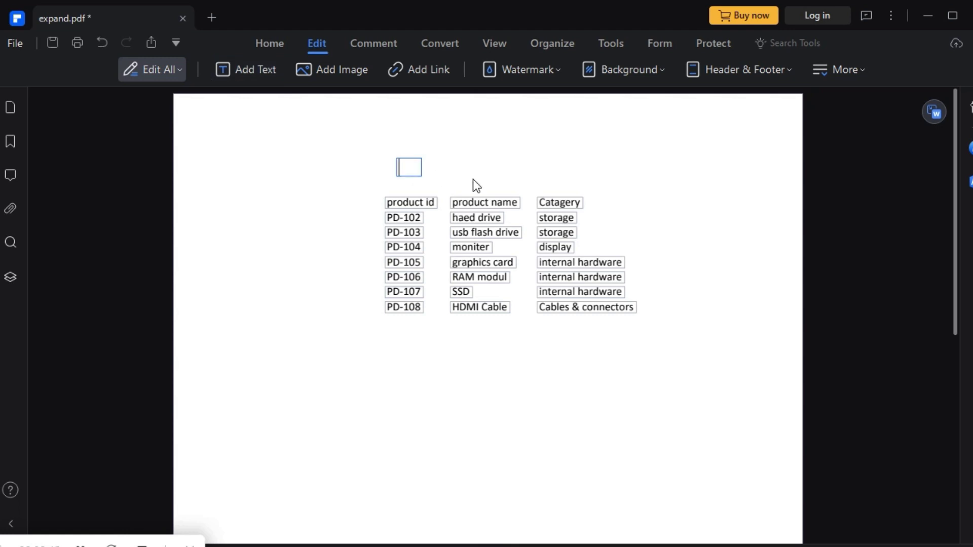
text(Te)
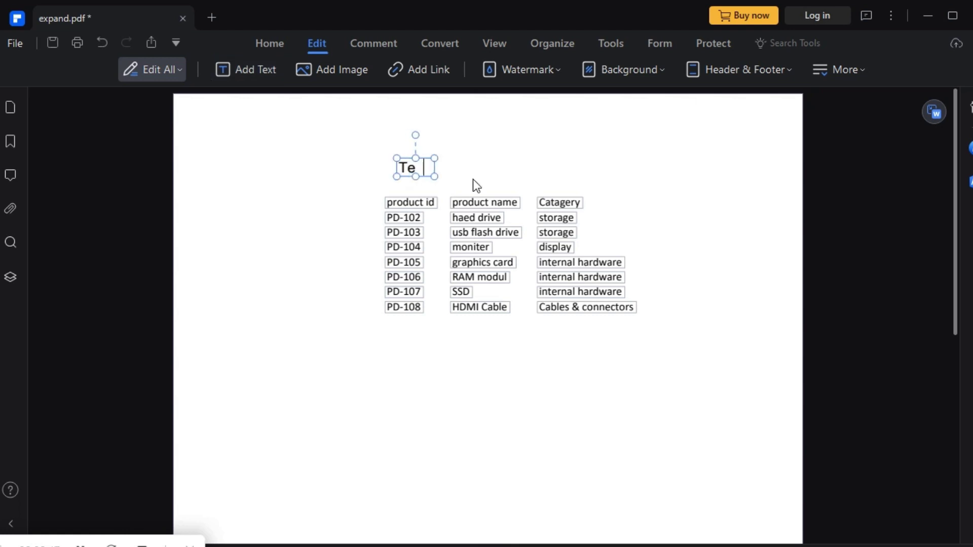
text(ach  it4all)
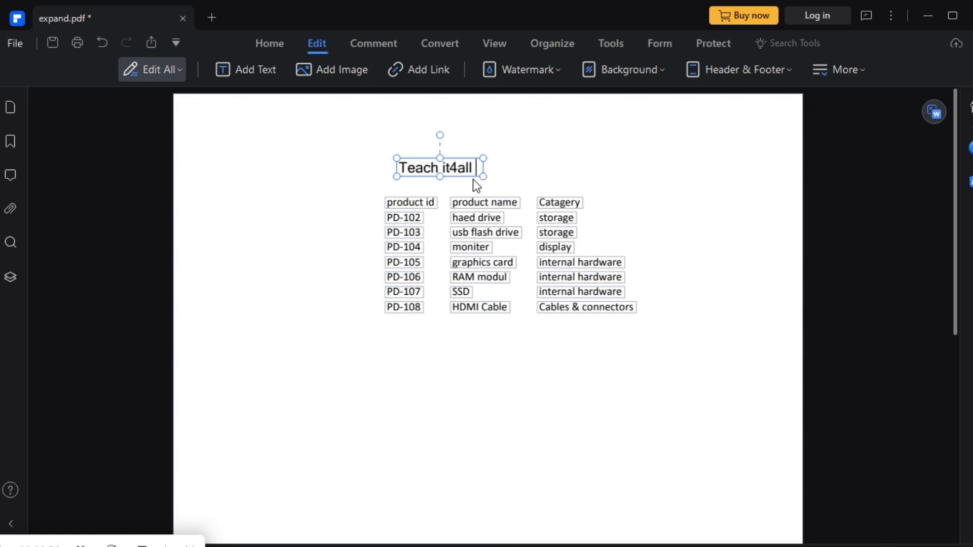
text( PK)
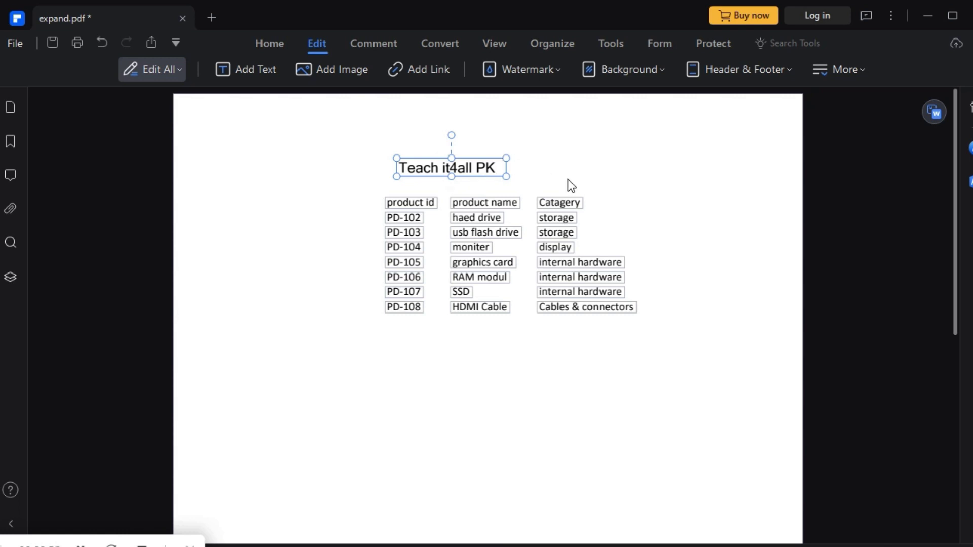
drag(507, 177, 667, 188)
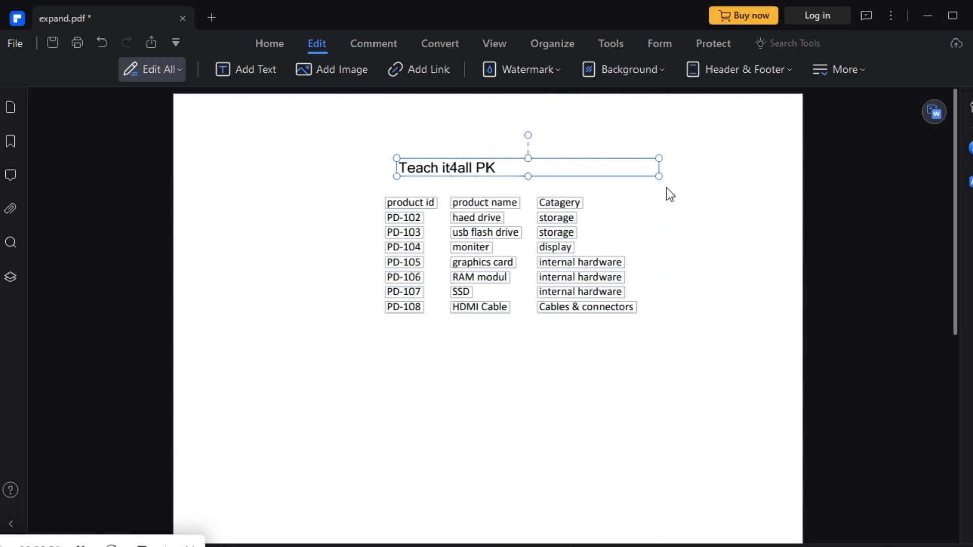
drag(396, 177, 374, 177)
Format the whole "Teach it4all PK" line in Microsoft YaHei, italic and bold
click(452, 168)
triple_click(452, 169)
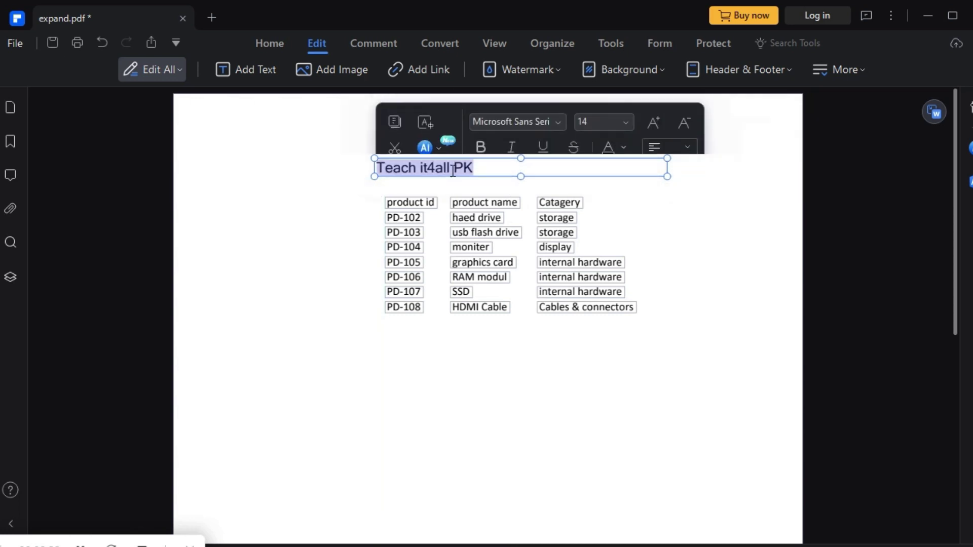
click(452, 170)
click(453, 170)
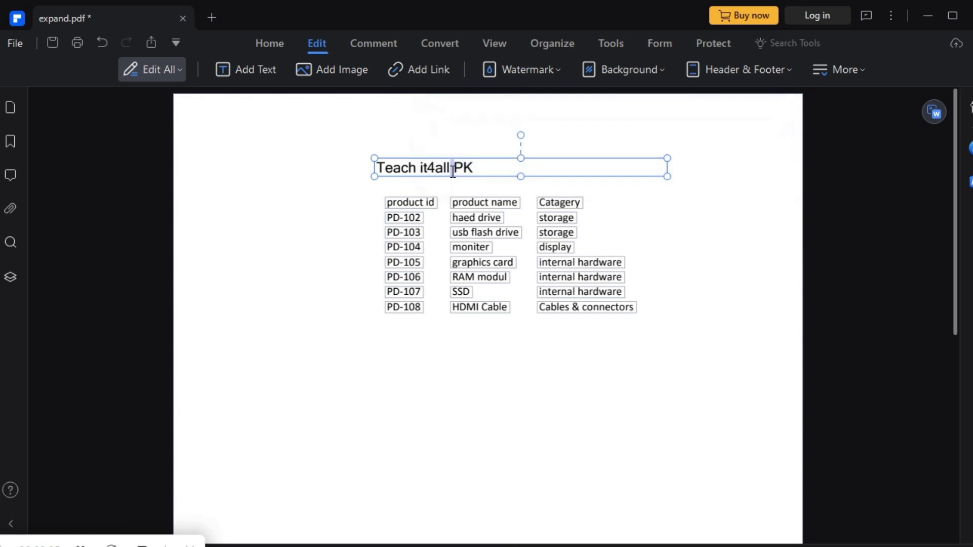
click(452, 171)
double_click(453, 170)
drag(482, 169, 374, 169)
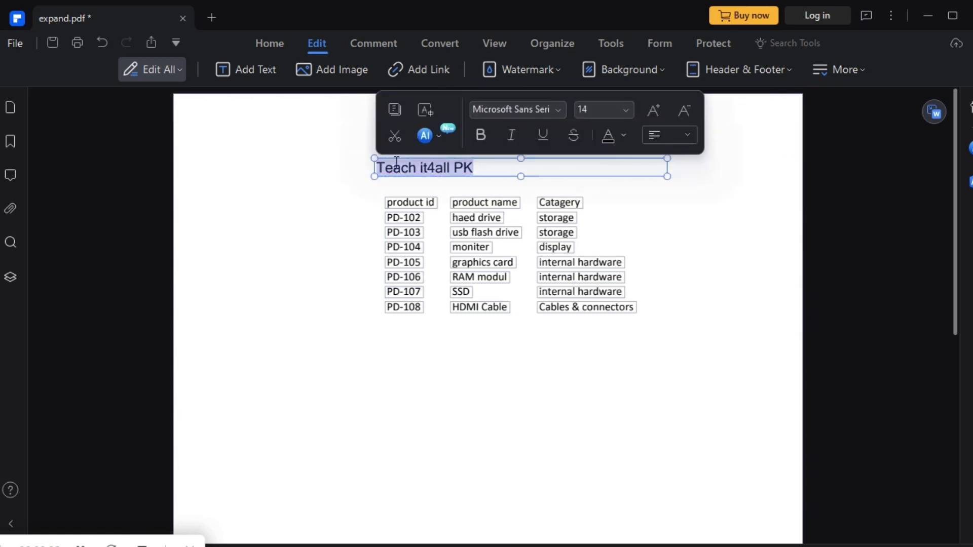
click(561, 111)
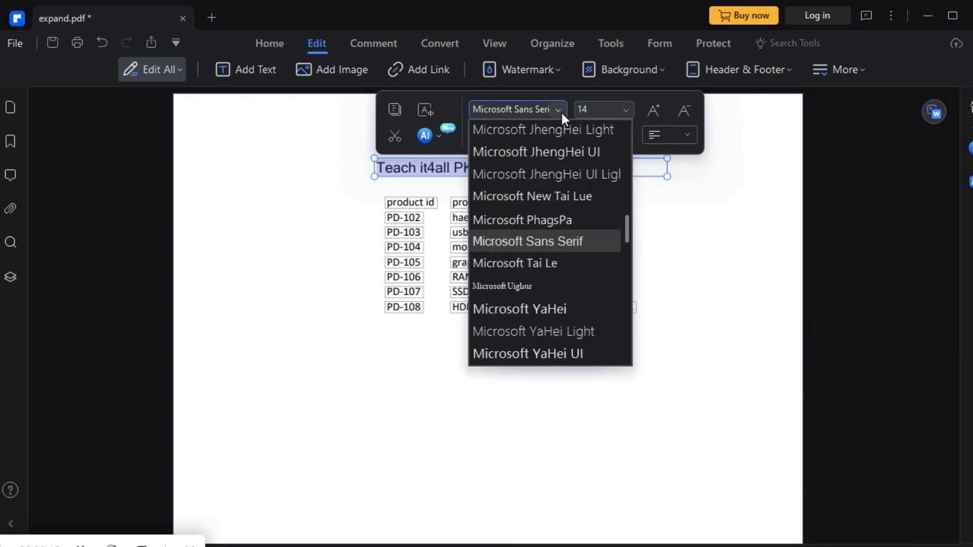
click(540, 309)
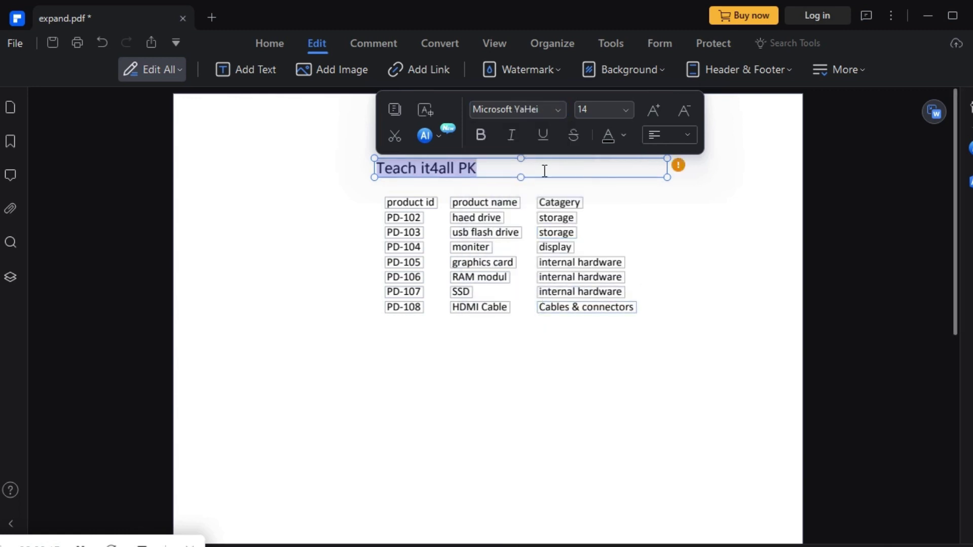
click(519, 138)
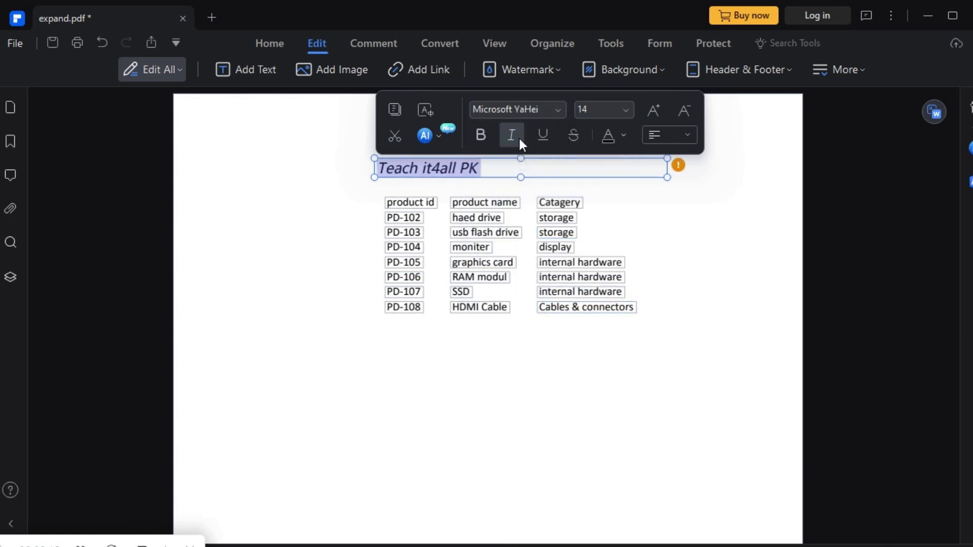
click(482, 136)
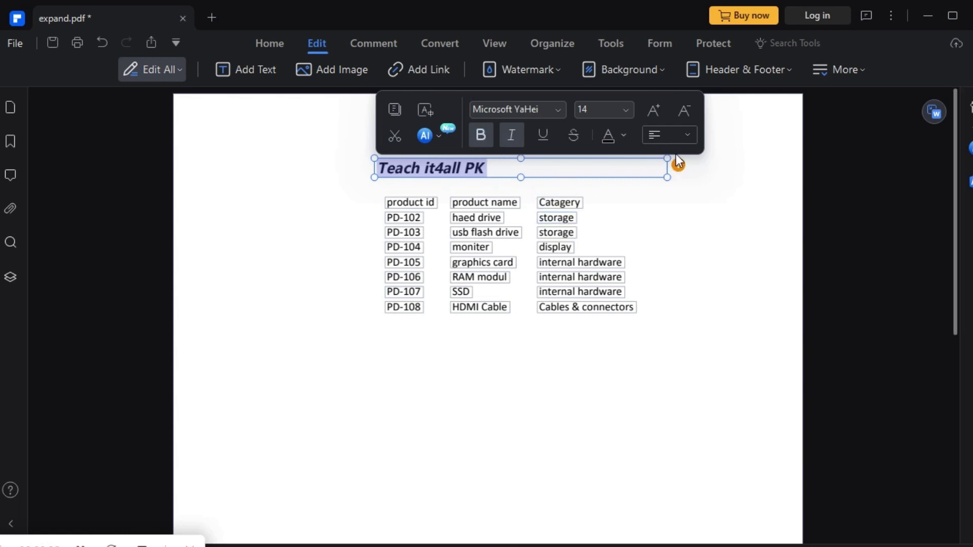
Enlarge the font of the "Teach it4all PK" heading by two increments
click(654, 111)
click(655, 110)
click(665, 271)
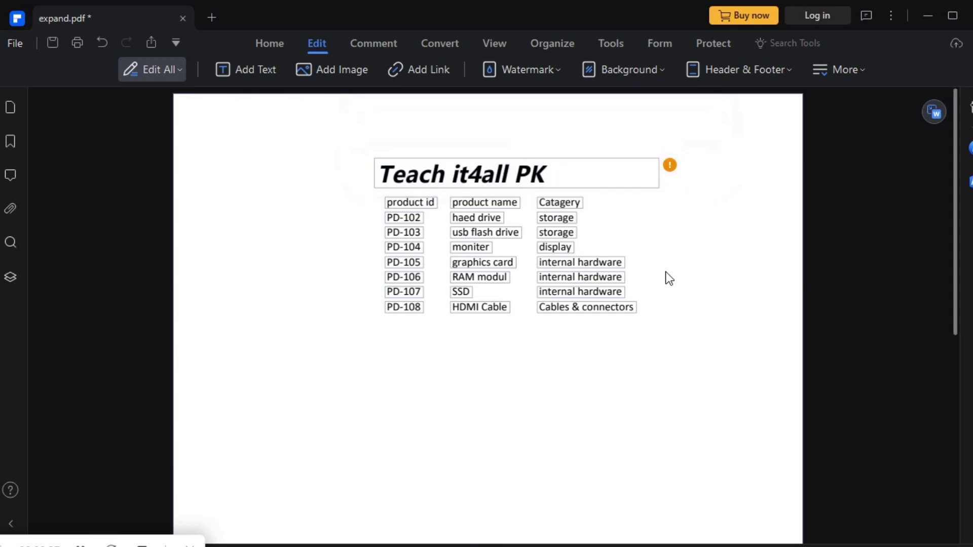
click(576, 175)
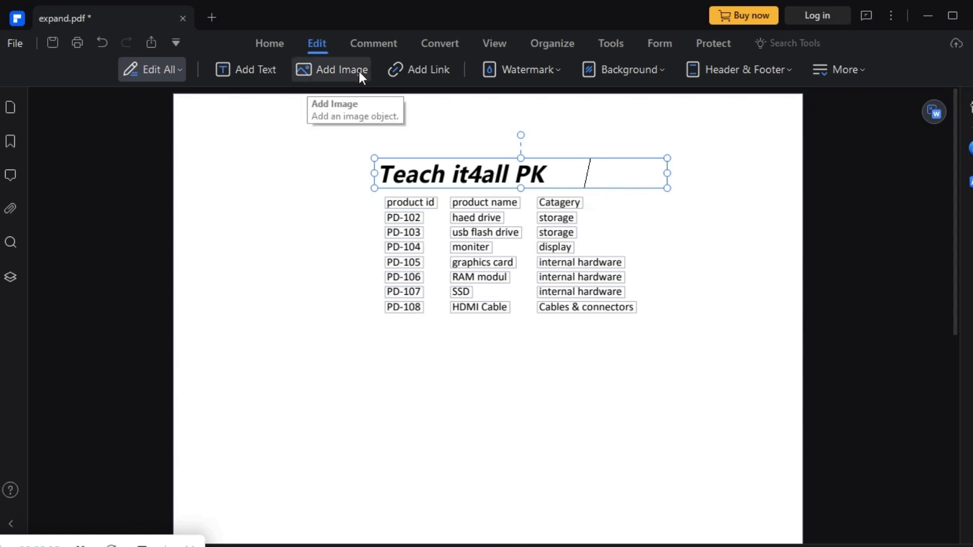
Insert the salad bowl photo from the Pictures folder as an image on the page
click(339, 71)
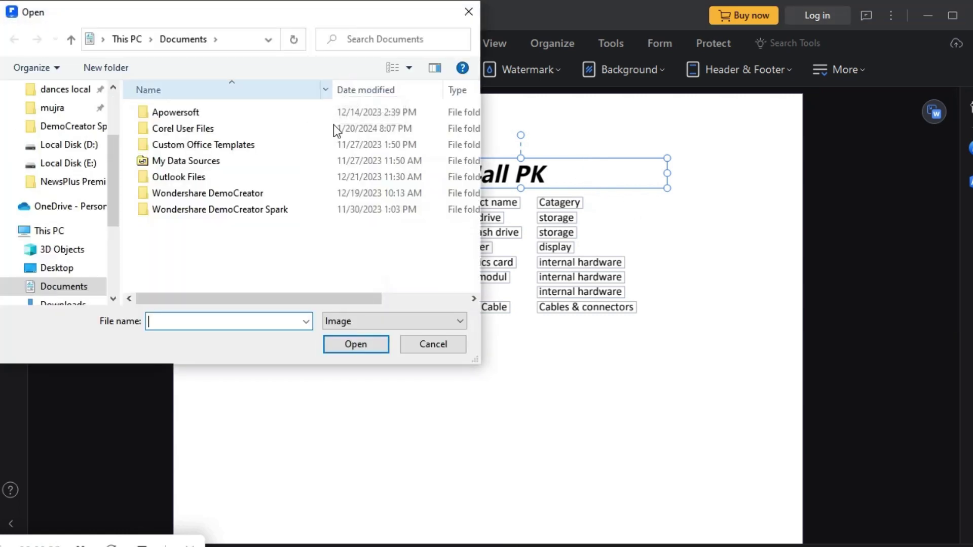
click(113, 299)
click(114, 299)
click(113, 299)
click(113, 299)
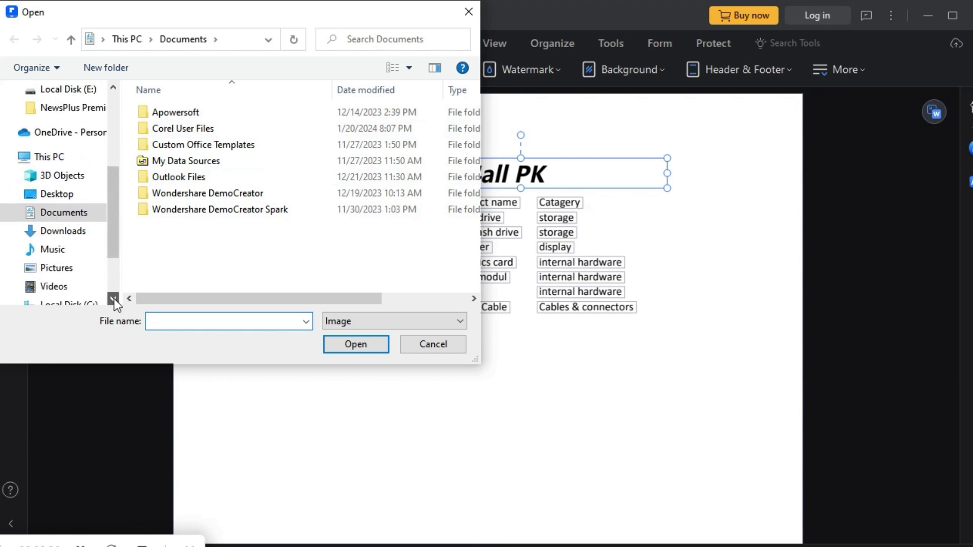
click(77, 272)
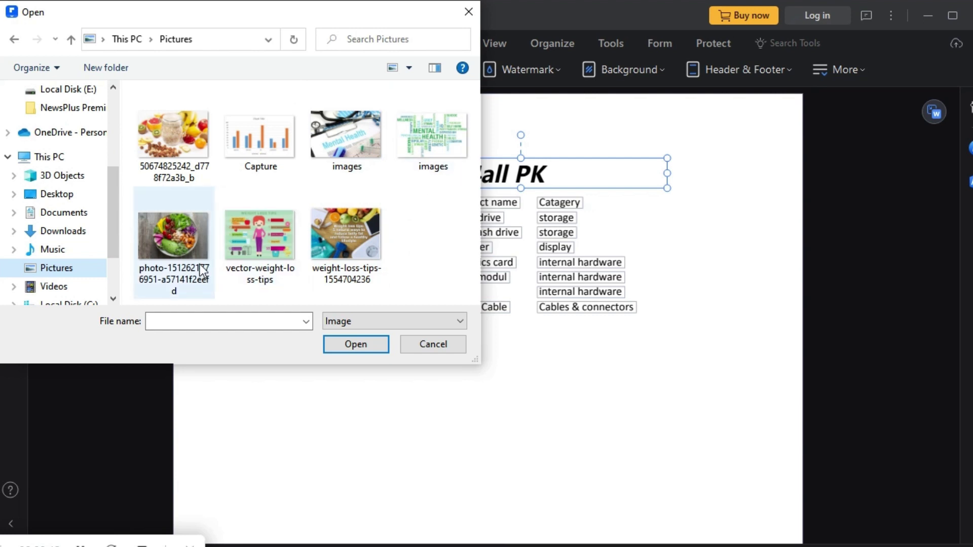
click(189, 243)
click(363, 340)
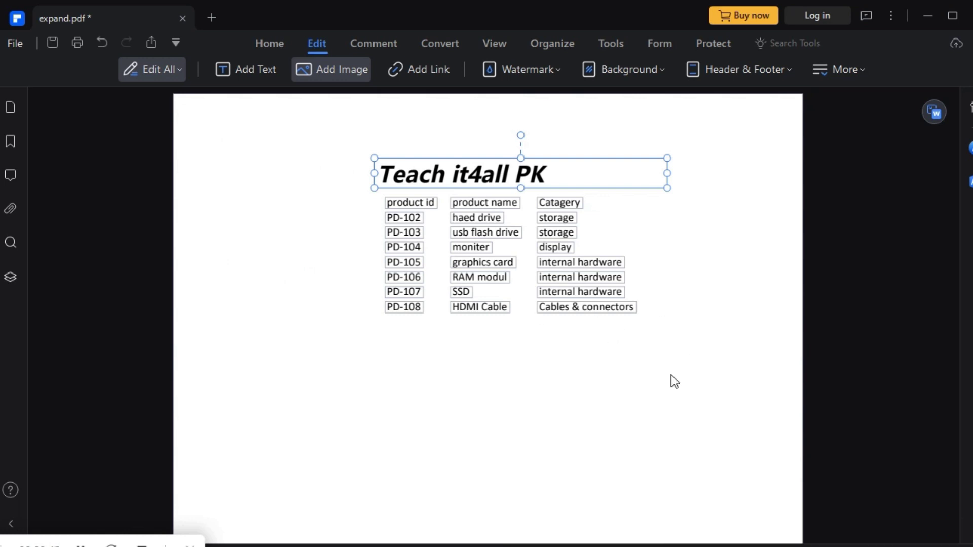
click(665, 320)
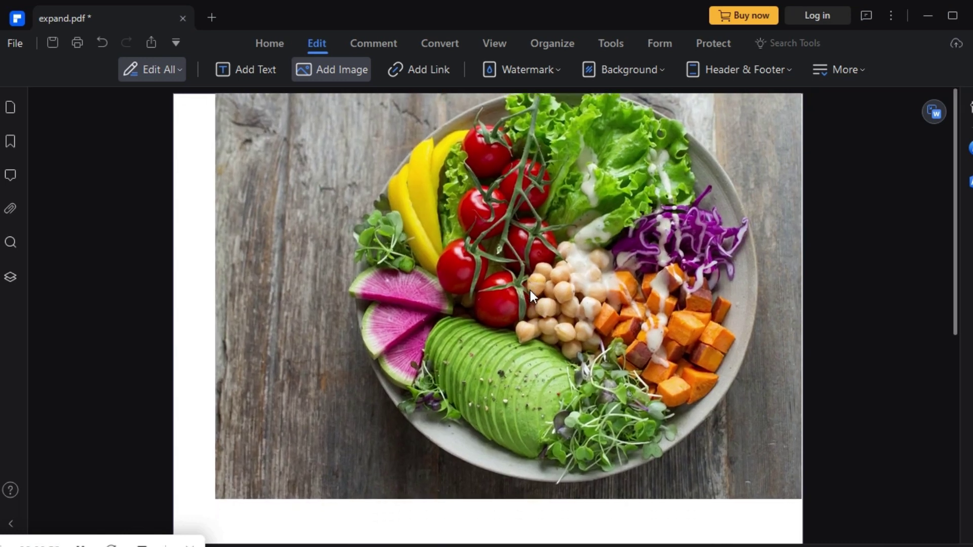
Shrink the salad bowl image to a bit over half its width and move it down the page, its upper edge over the table's PD-108 row
click(530, 291)
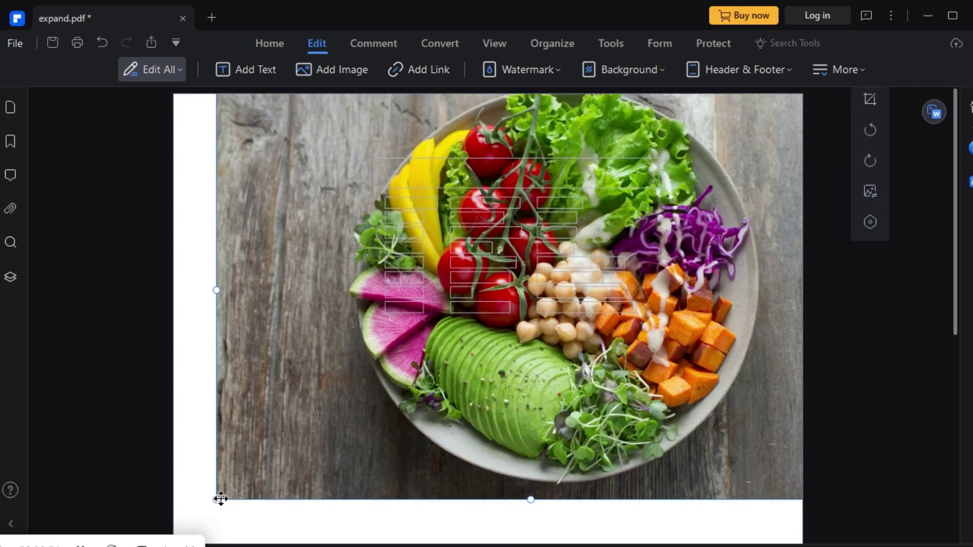
drag(221, 500, 417, 322)
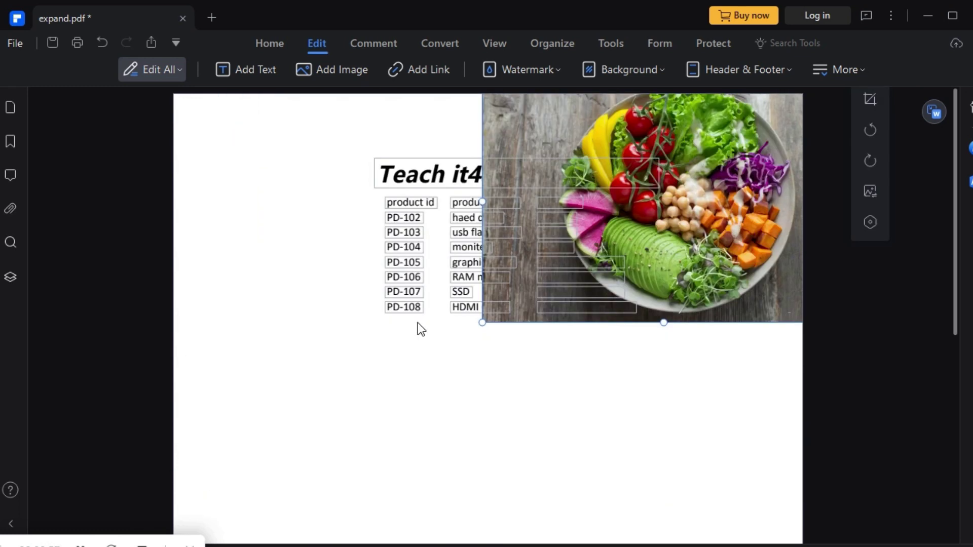
drag(554, 141, 436, 371)
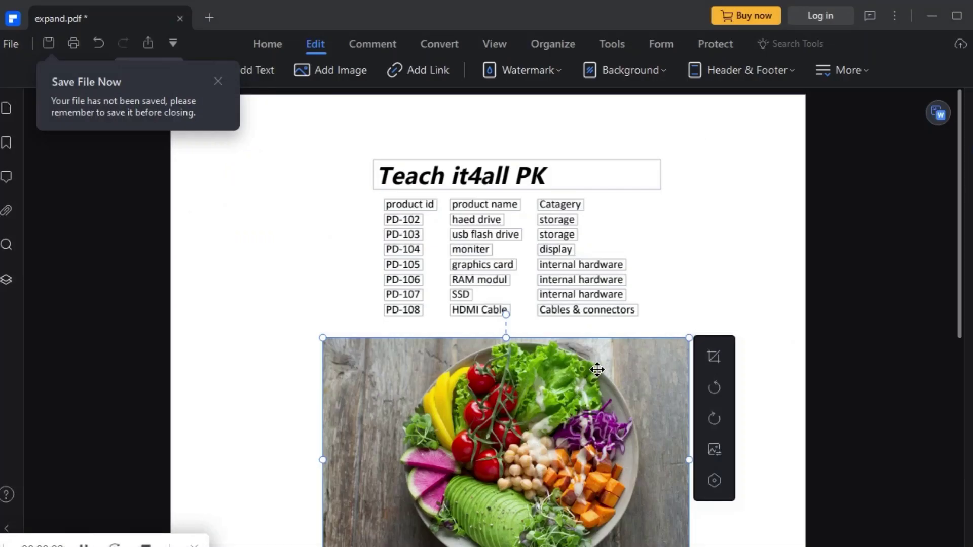
drag(629, 353, 629, 322)
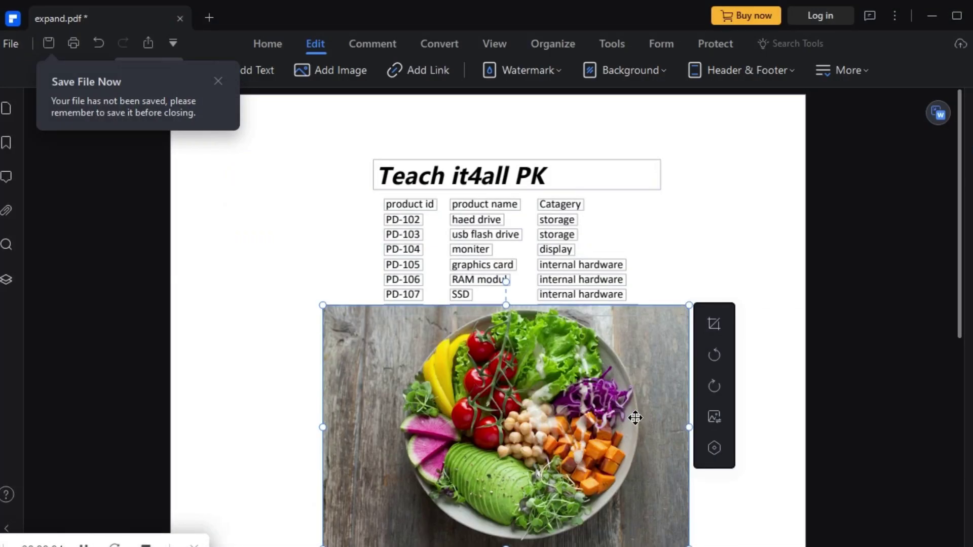